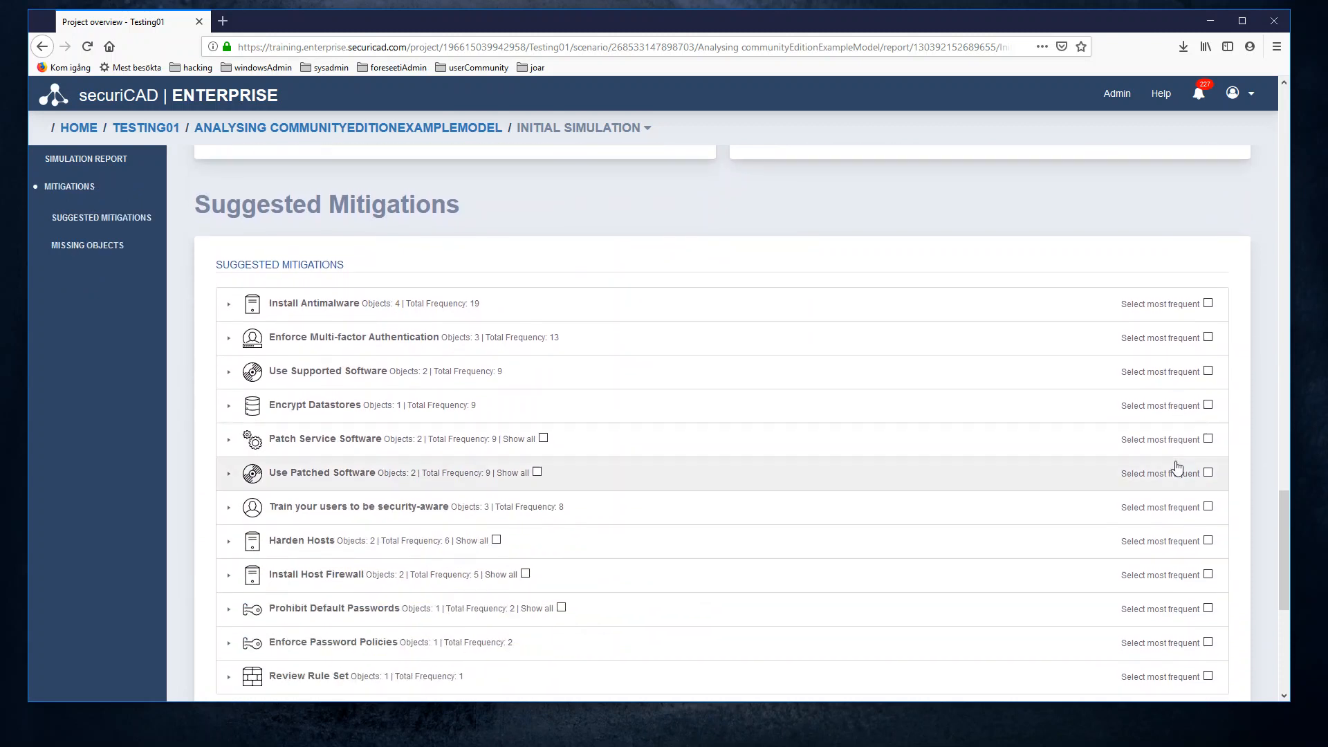
# Expand the Patch Service Software suggestion under Suggested Mitigations and review the objects it covers.
pyautogui.moveTo(1281, 511); pyautogui.dragTo(1278, 521)
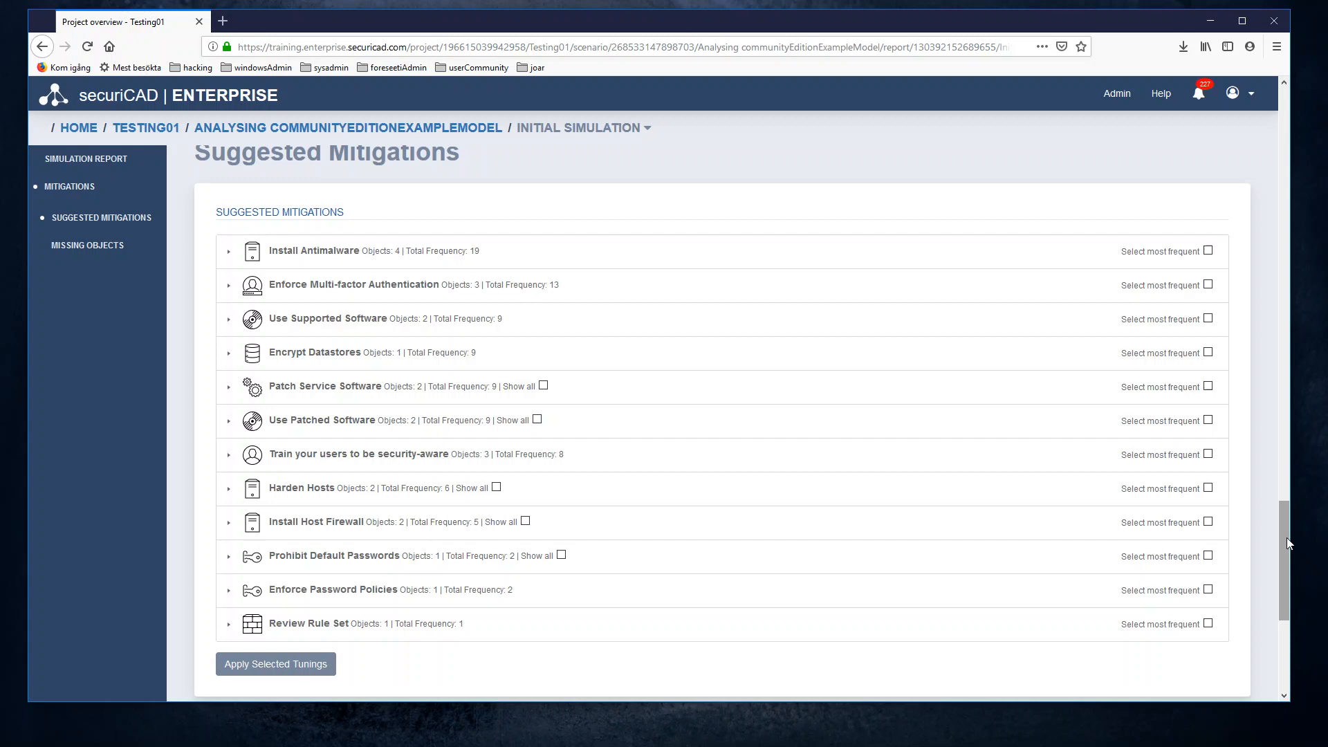
pyautogui.moveTo(1287, 538); pyautogui.dragTo(1284, 535)
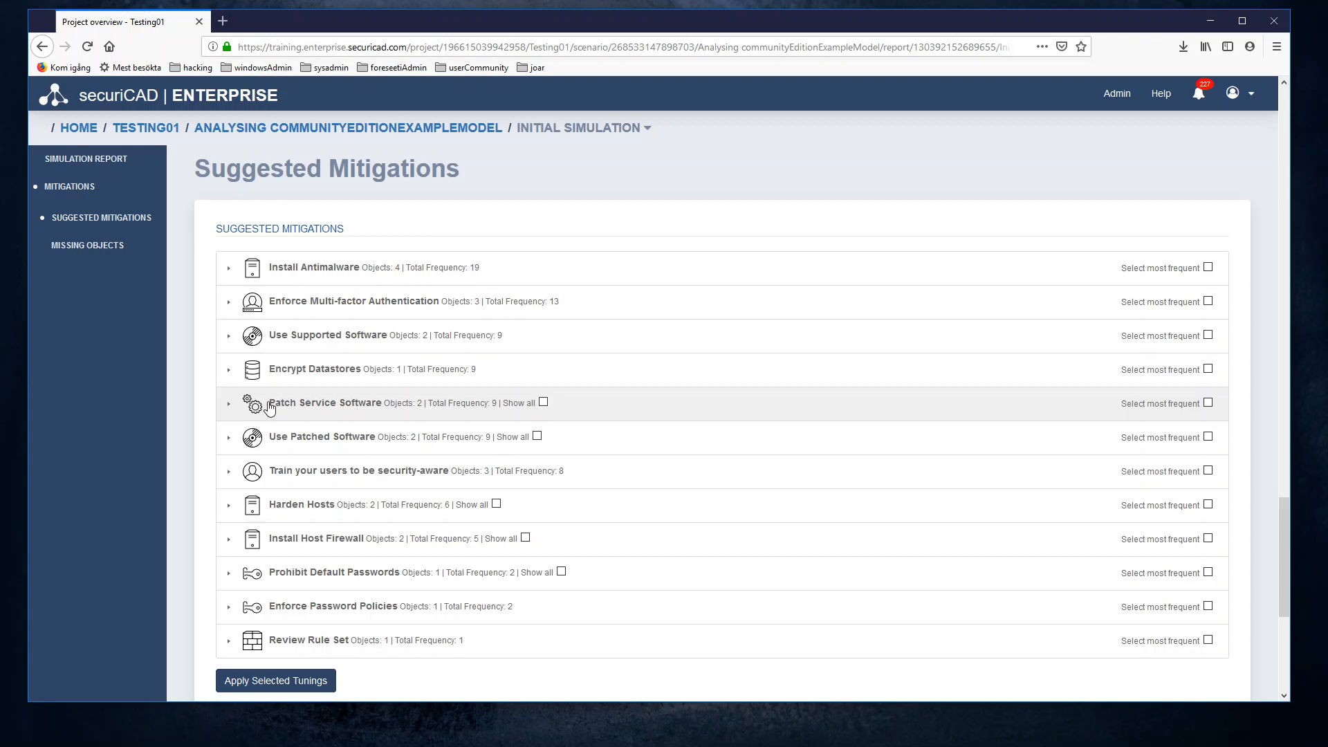
pyautogui.click(229, 406)
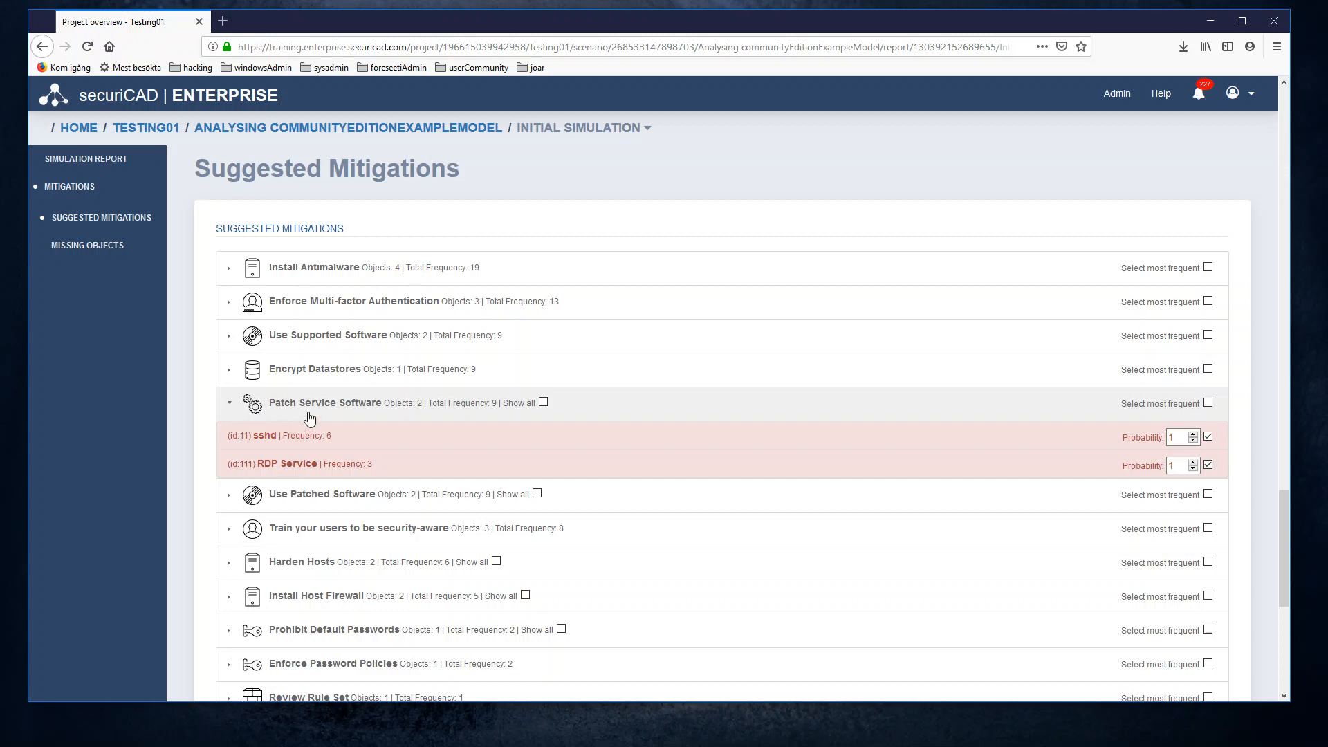
pyautogui.moveTo(276, 436); pyautogui.dragTo(231, 434)
pyautogui.moveTo(318, 465); pyautogui.dragTo(221, 461)
pyautogui.click(208, 469)
# Exclude sshd from the Patch Service Software mitigation and apply the selected tuning for RDP Service only.
pyautogui.click(1208, 465)
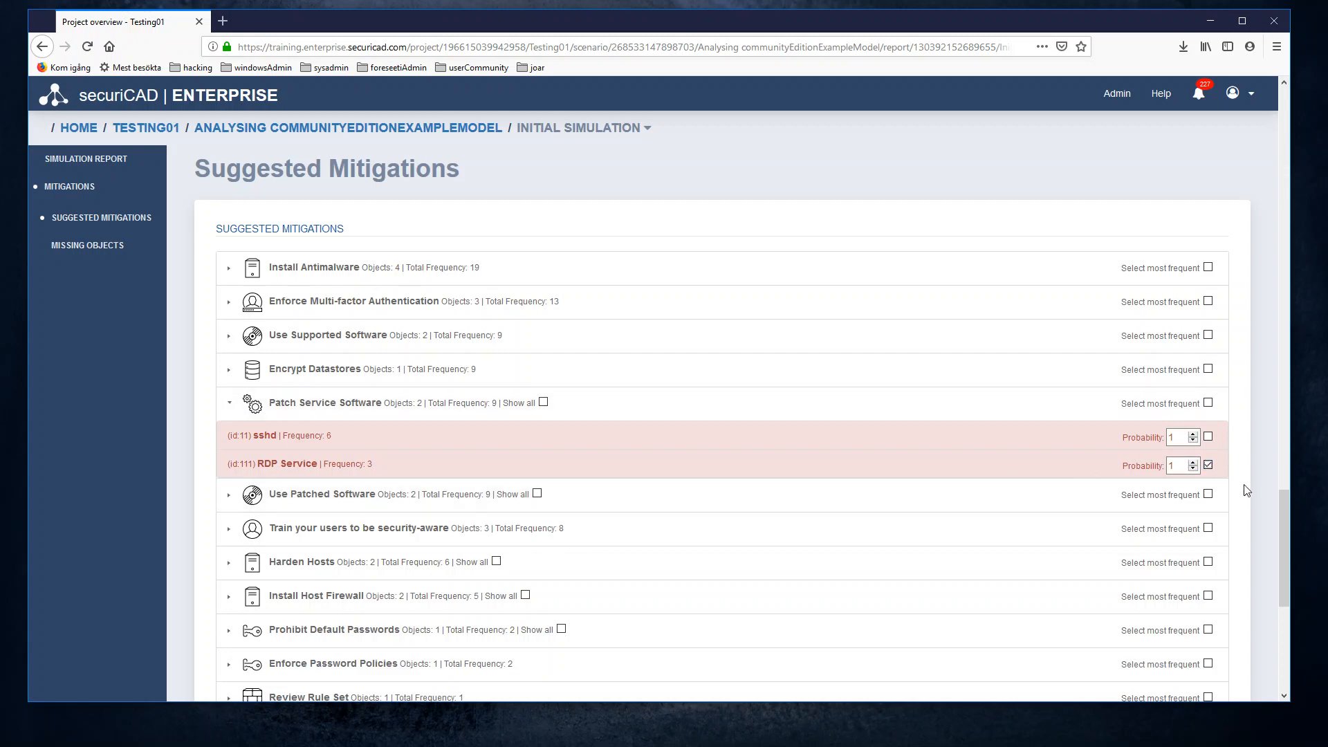
pyautogui.moveTo(1284, 508); pyautogui.dragTo(1279, 526)
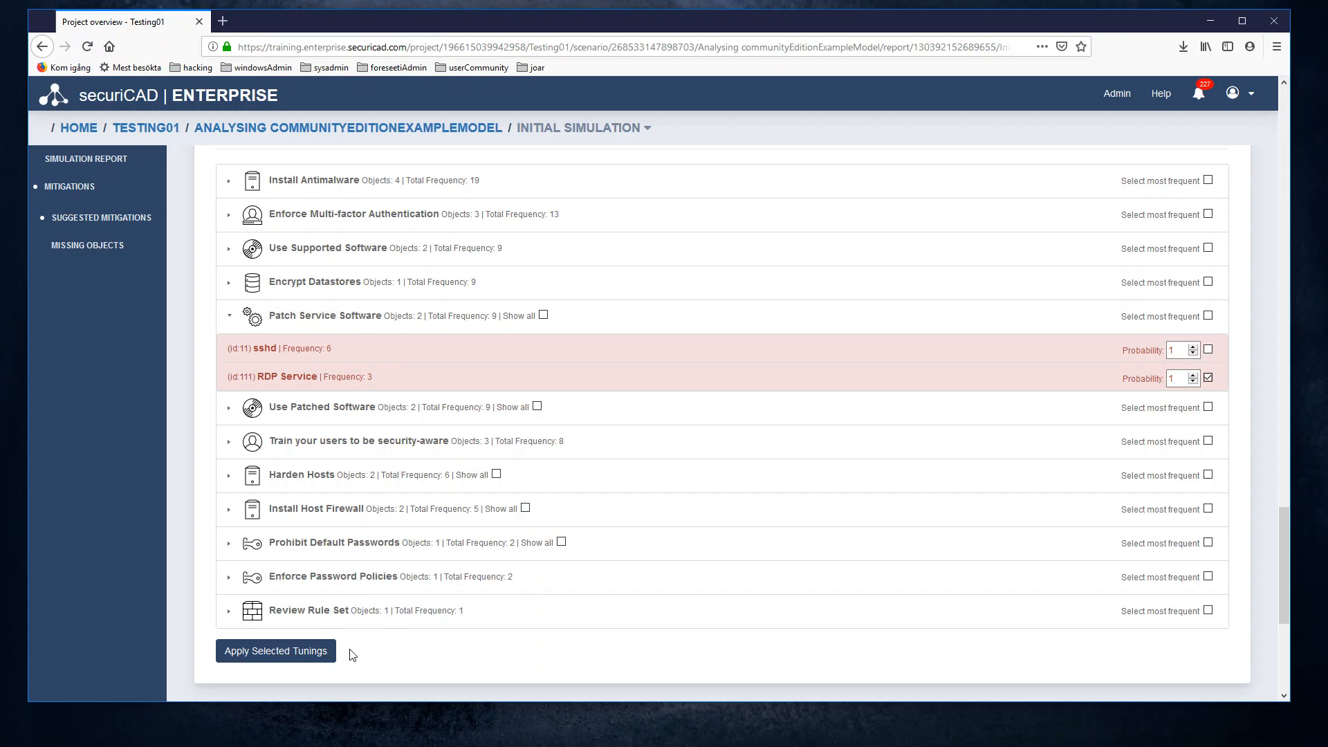
pyautogui.click(293, 652)
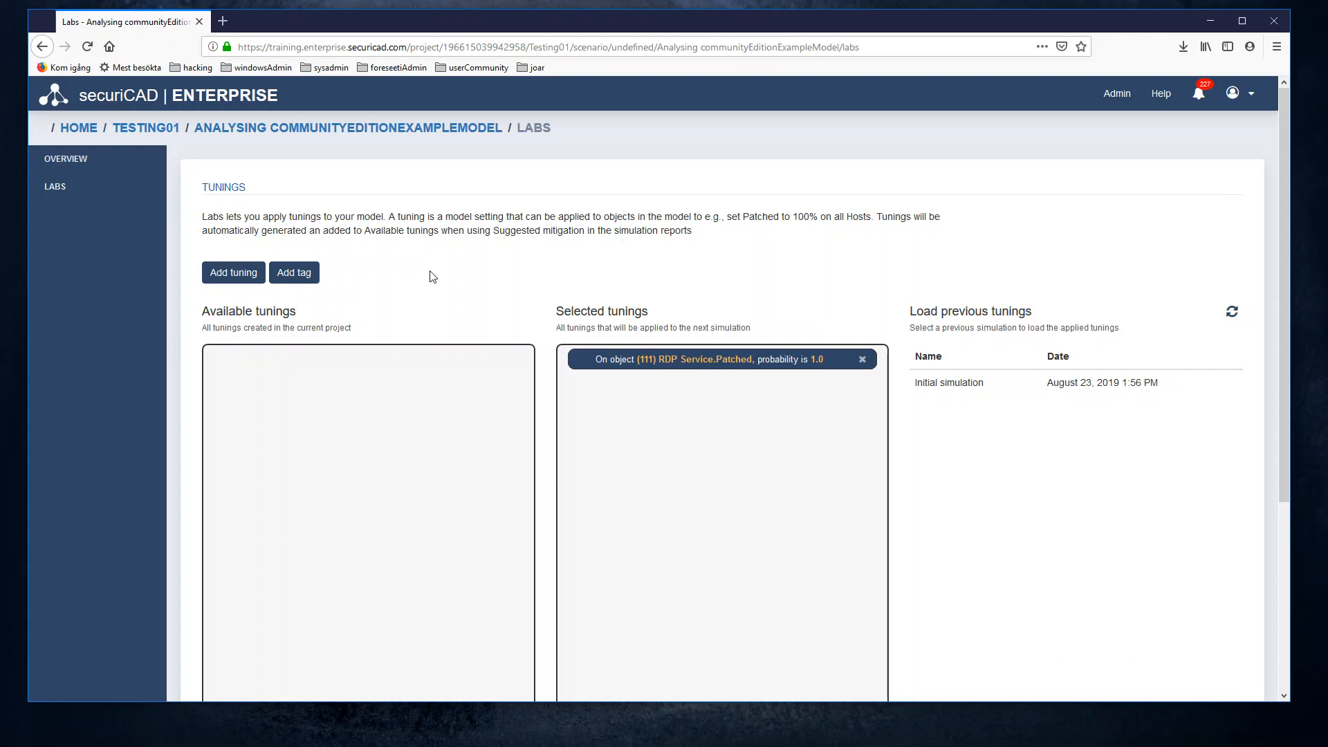
# Review the selected tuning in Labs and start a new simulation named "Patch service 111".
pyautogui.moveTo(306, 188); pyautogui.dragTo(202, 189)
pyautogui.scroll(-3, 540, 283)
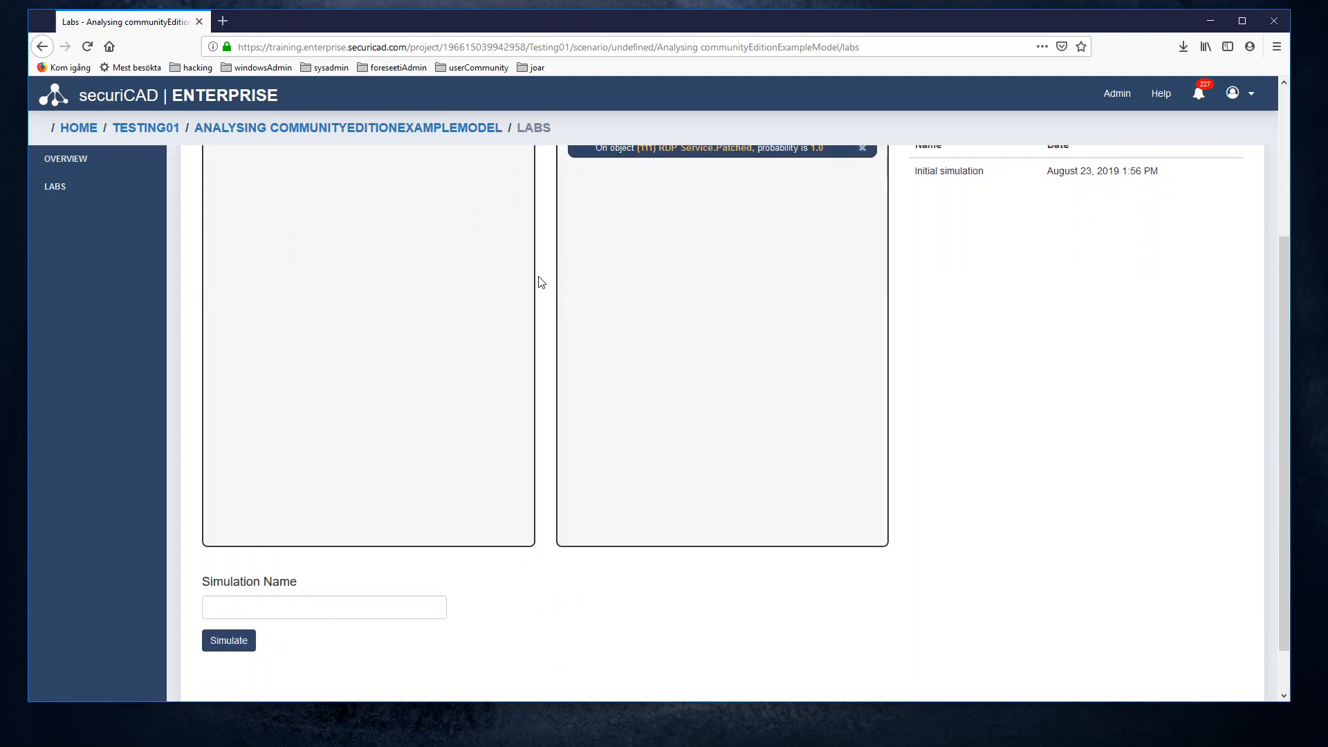
pyautogui.scroll(1, 739, 258)
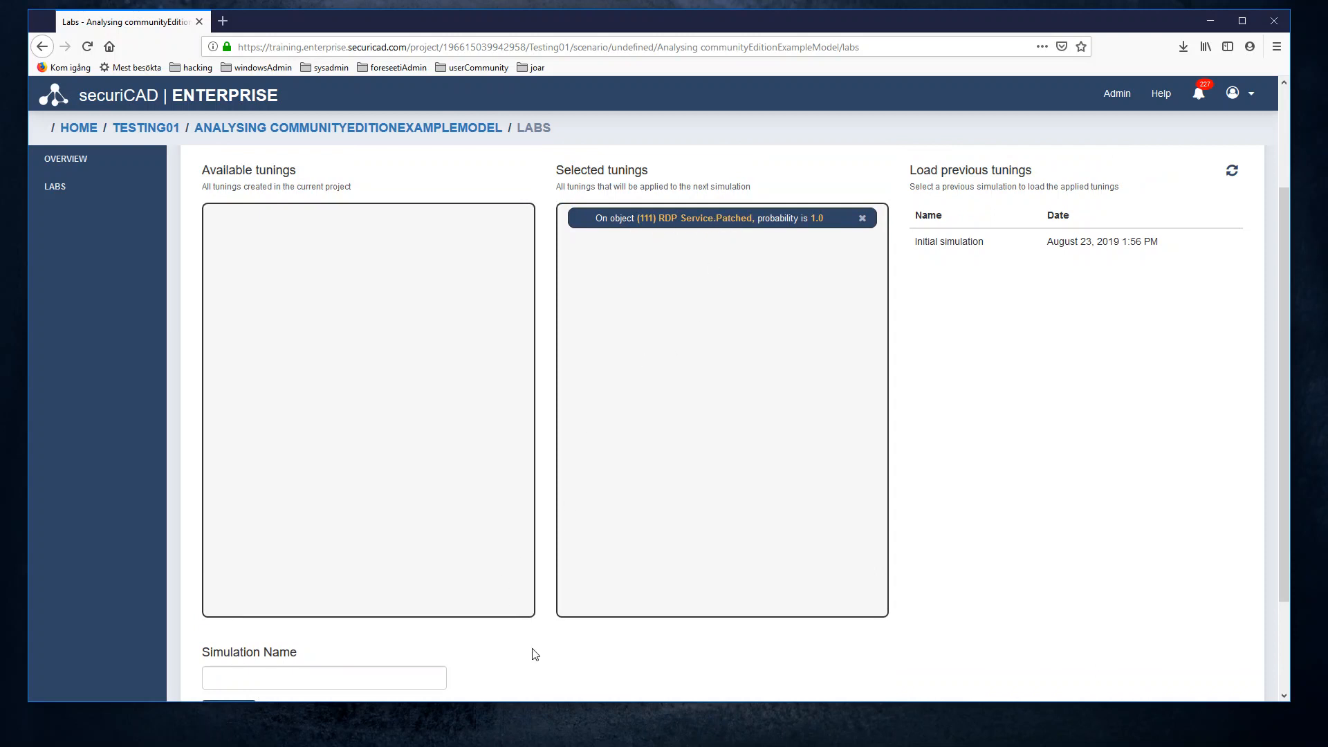
pyautogui.scroll(2, 535, 287)
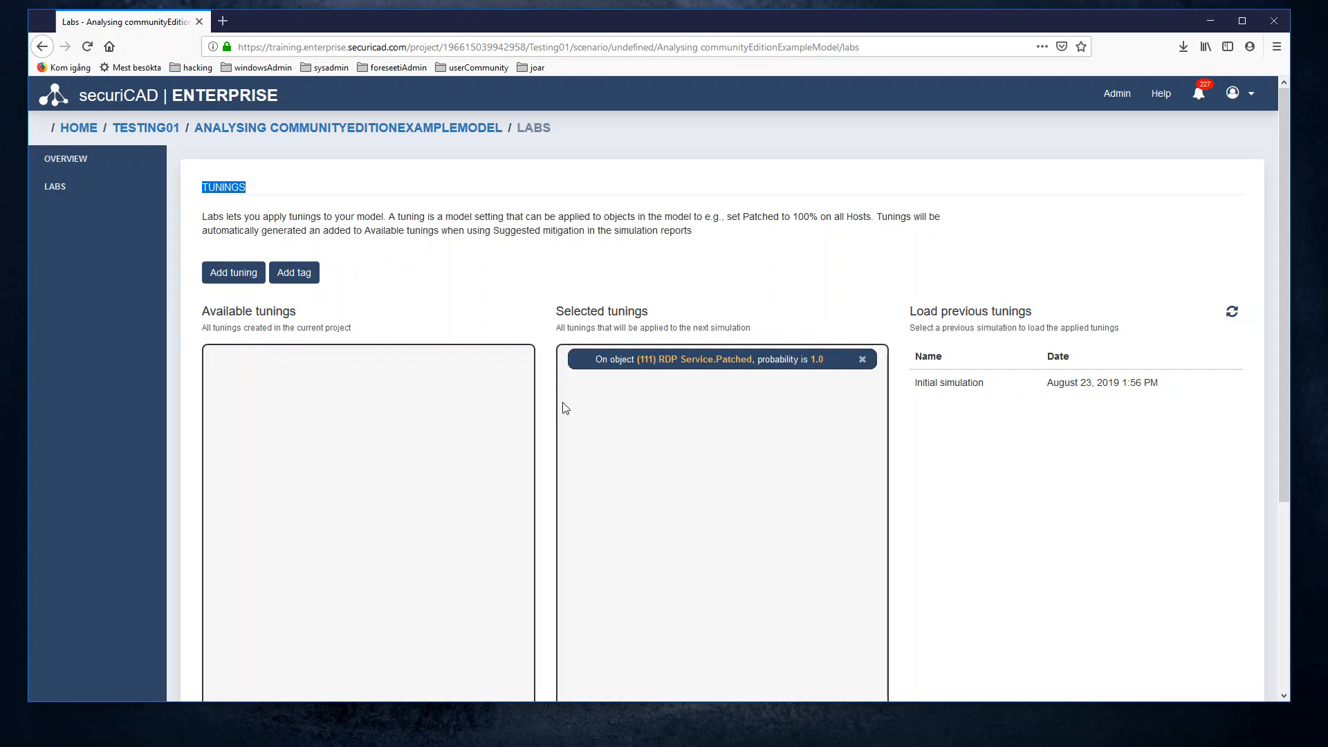
pyautogui.scroll(-1, 595, 353)
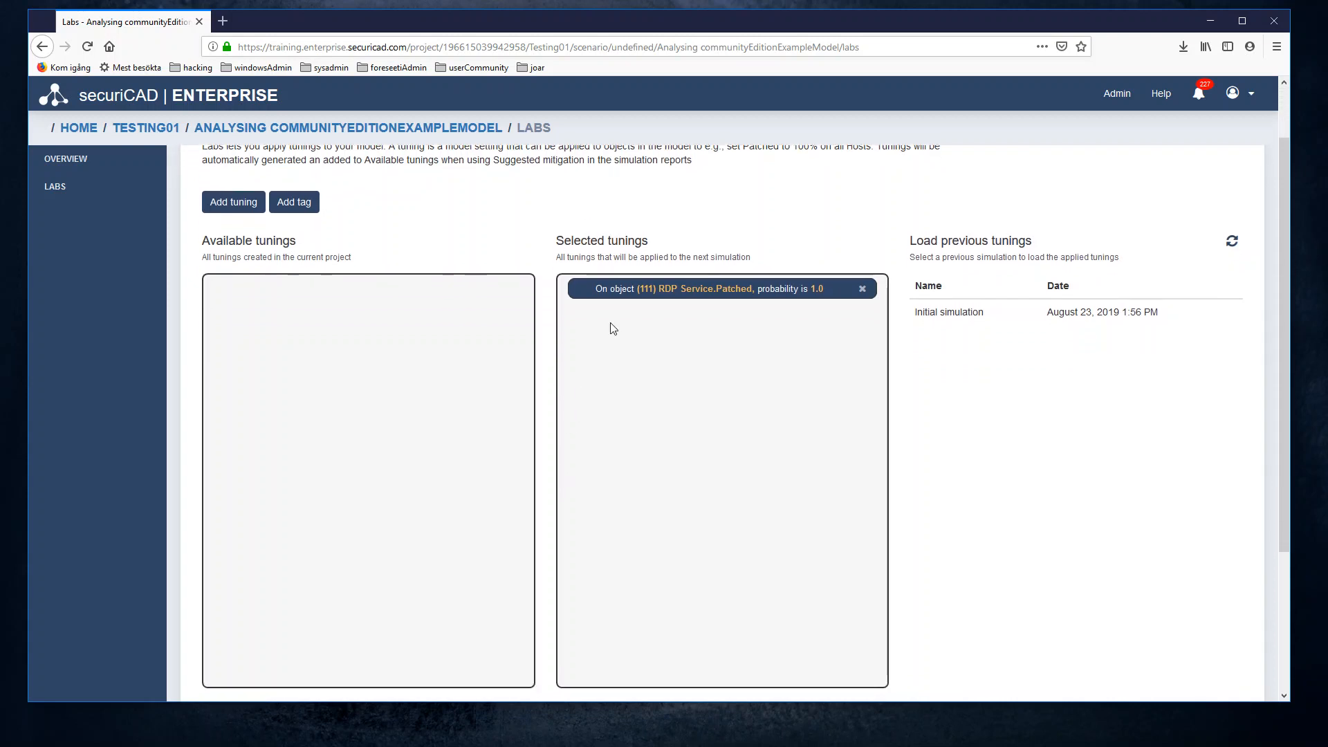
pyautogui.scroll(-2, 653, 418)
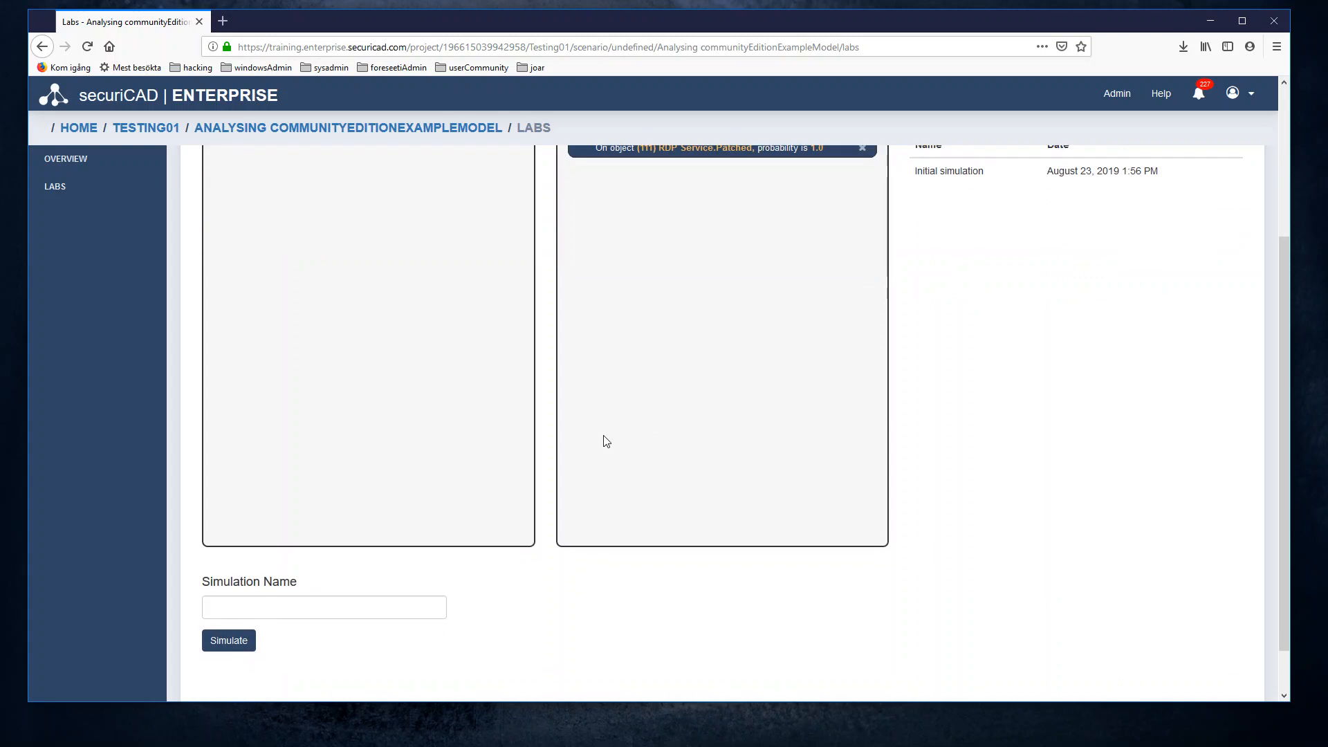
pyautogui.click(422, 613)
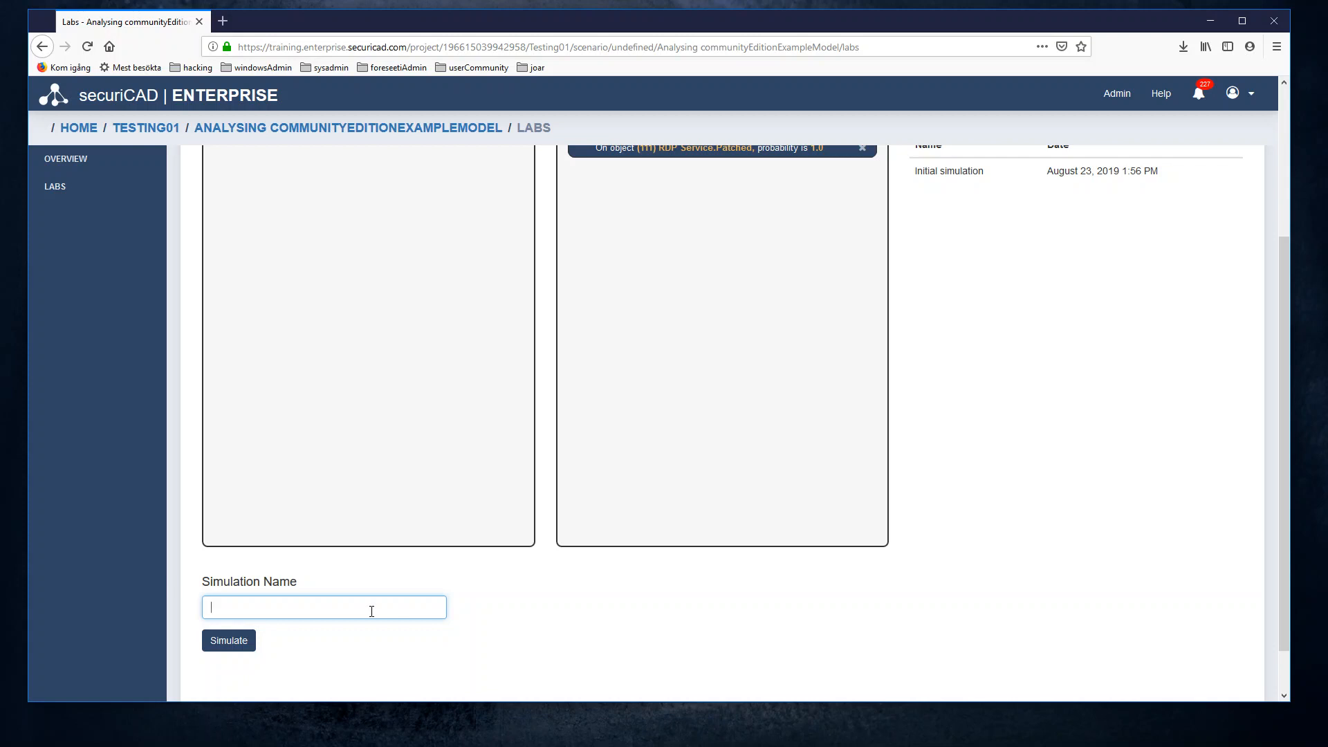
pyautogui.write('Patch service 111')
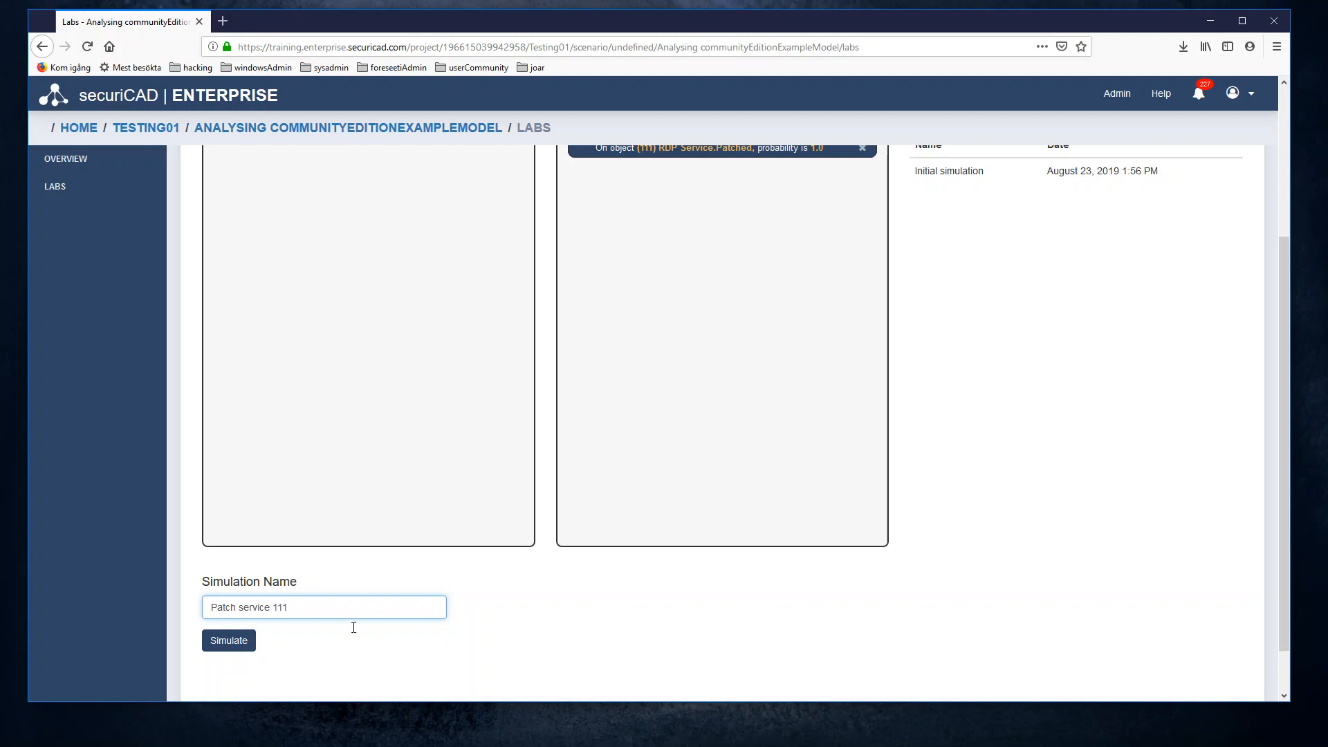
pyautogui.click(236, 647)
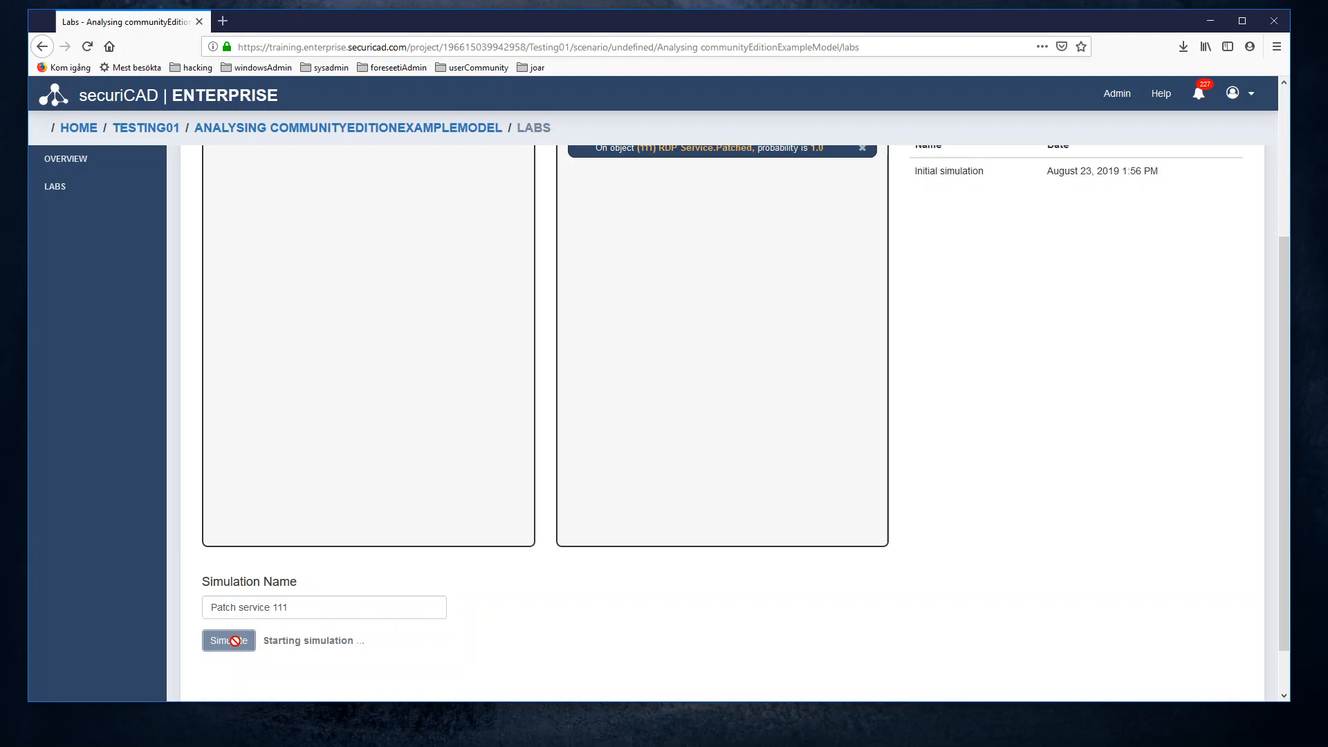
# Refresh the list of previous tunings to check the status of the Patch service 111 simulation.
pyautogui.scroll(3, 1006, 548)
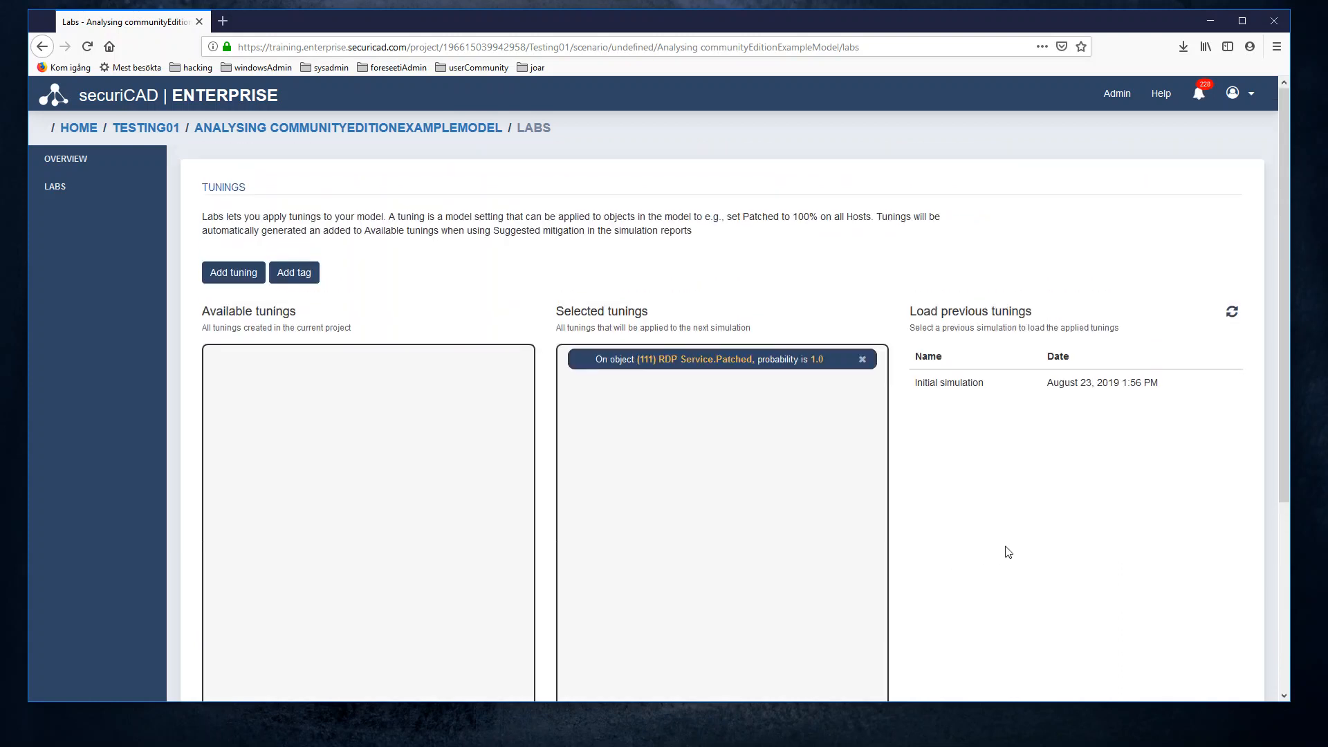
pyautogui.click(1232, 312)
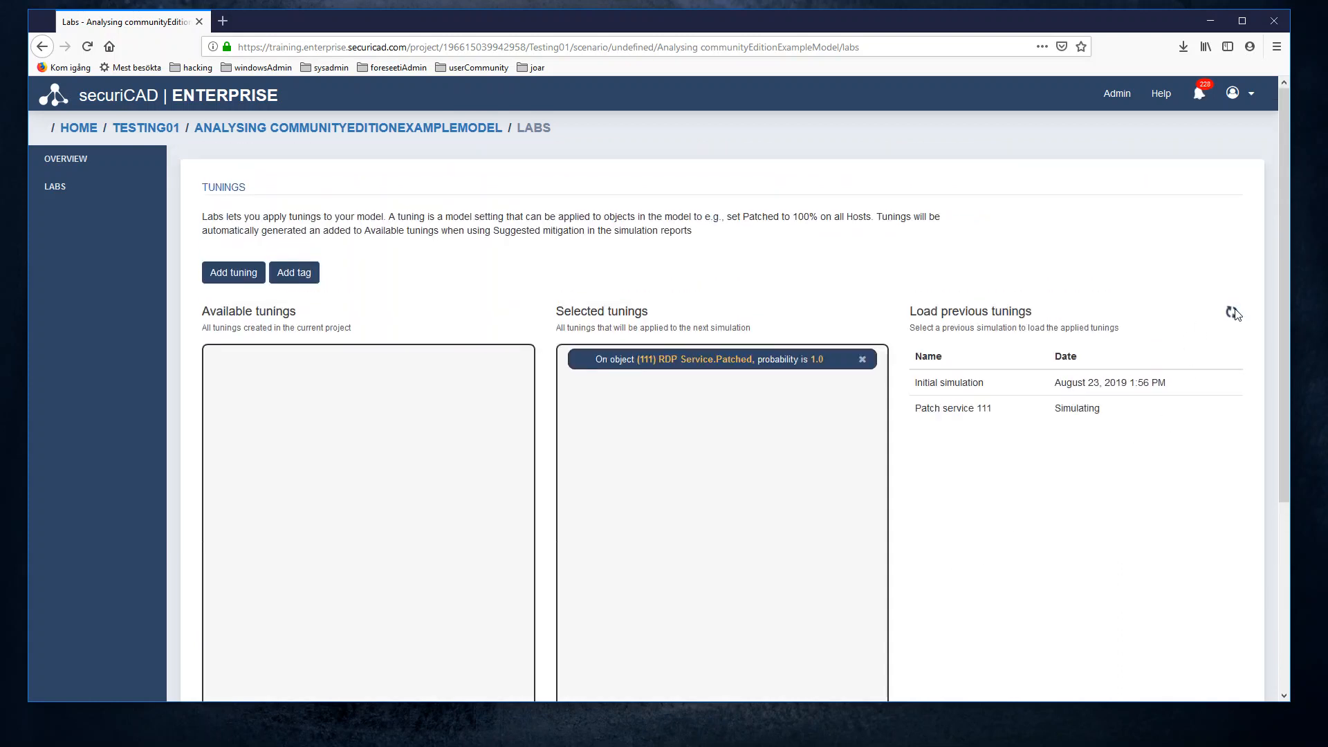
pyautogui.moveTo(1104, 410); pyautogui.dragTo(1053, 411)
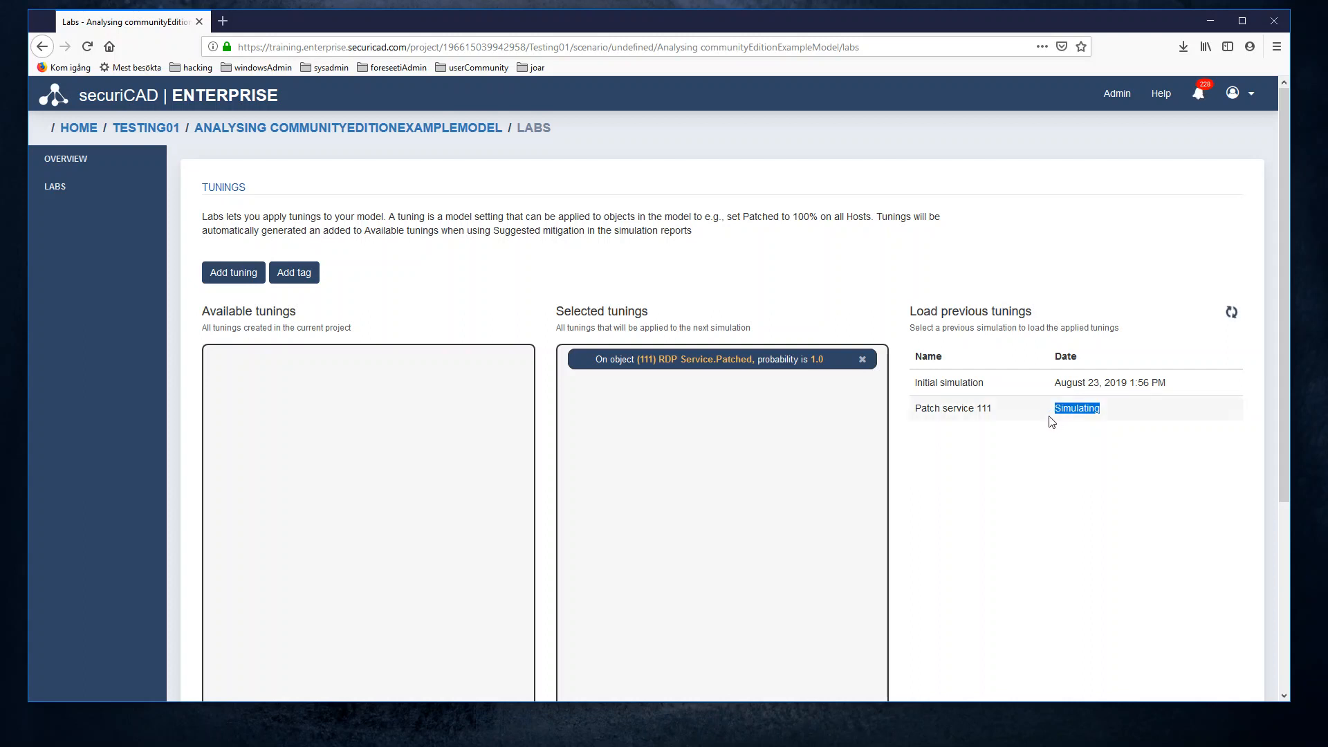
pyautogui.click(1234, 312)
pyautogui.click(1233, 314)
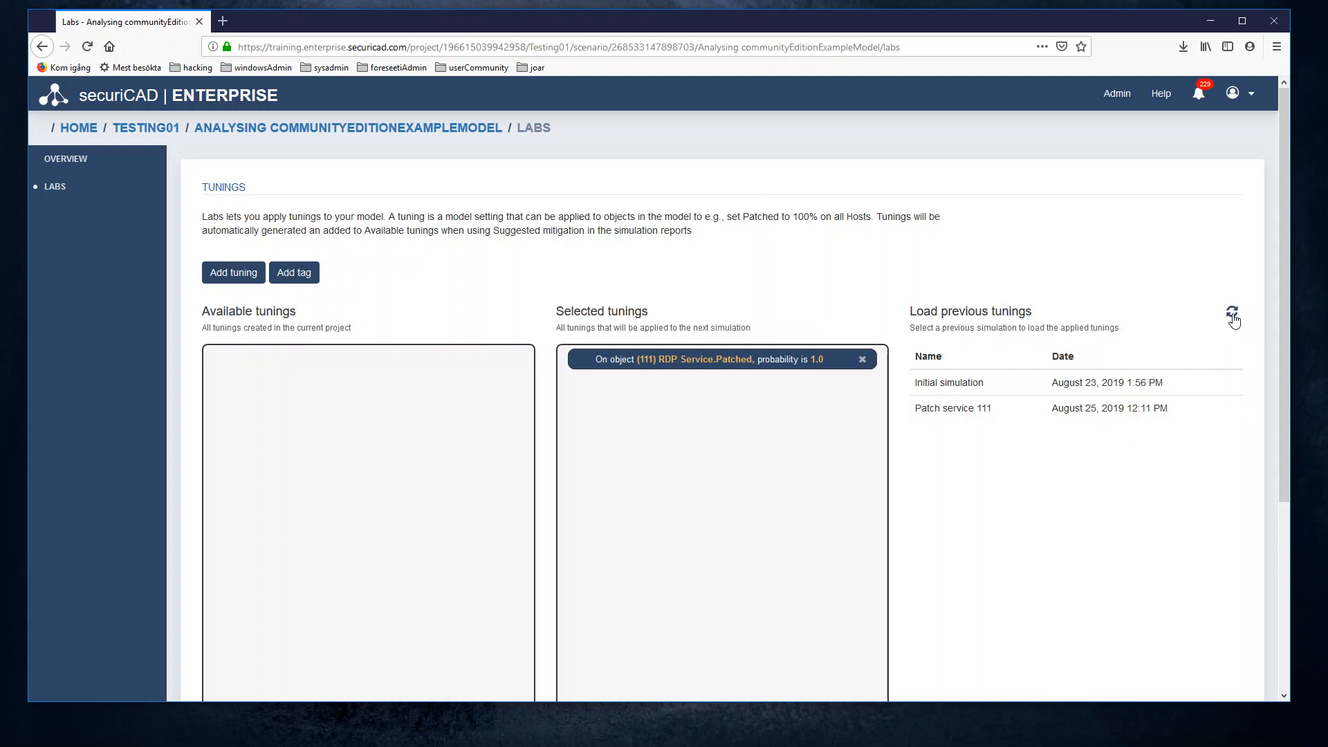
# Open the Patch service 111 report from the Testing01 project's scenario and check the lowest time to compromise.
pyautogui.click(157, 131)
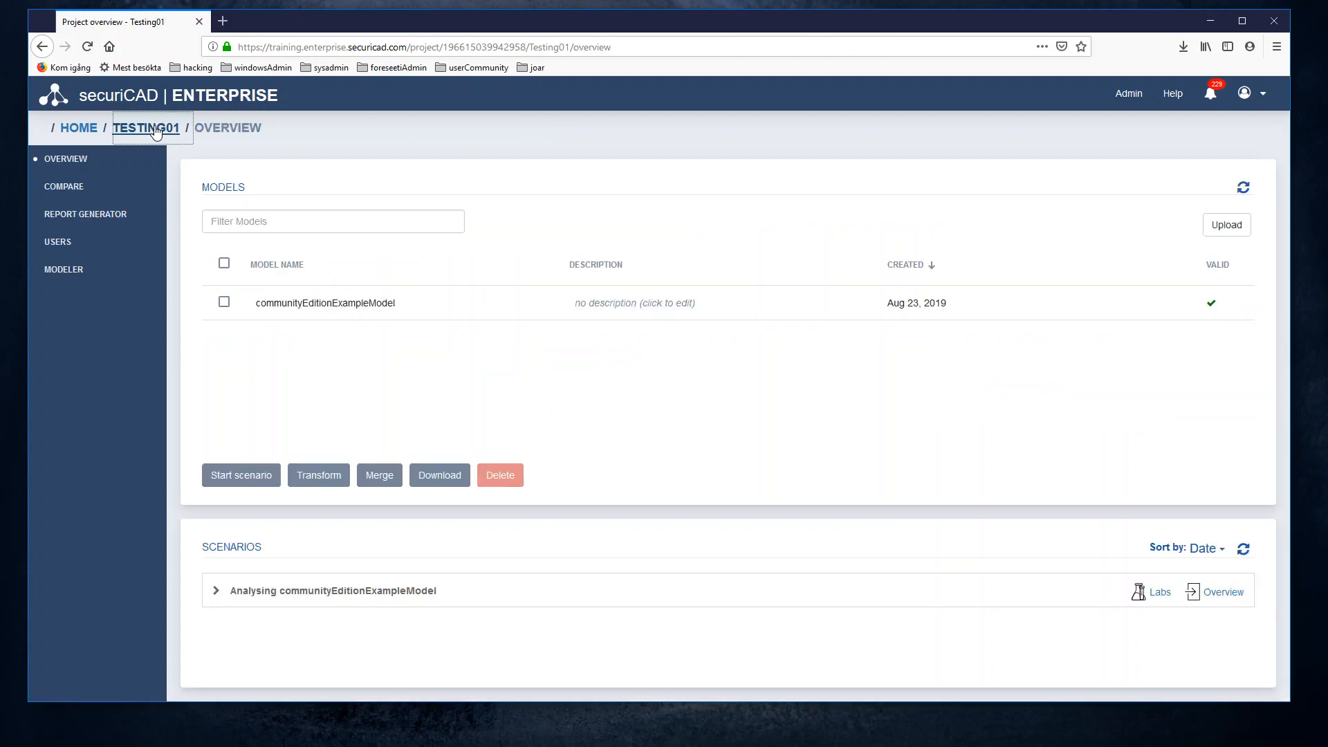
pyautogui.click(217, 592)
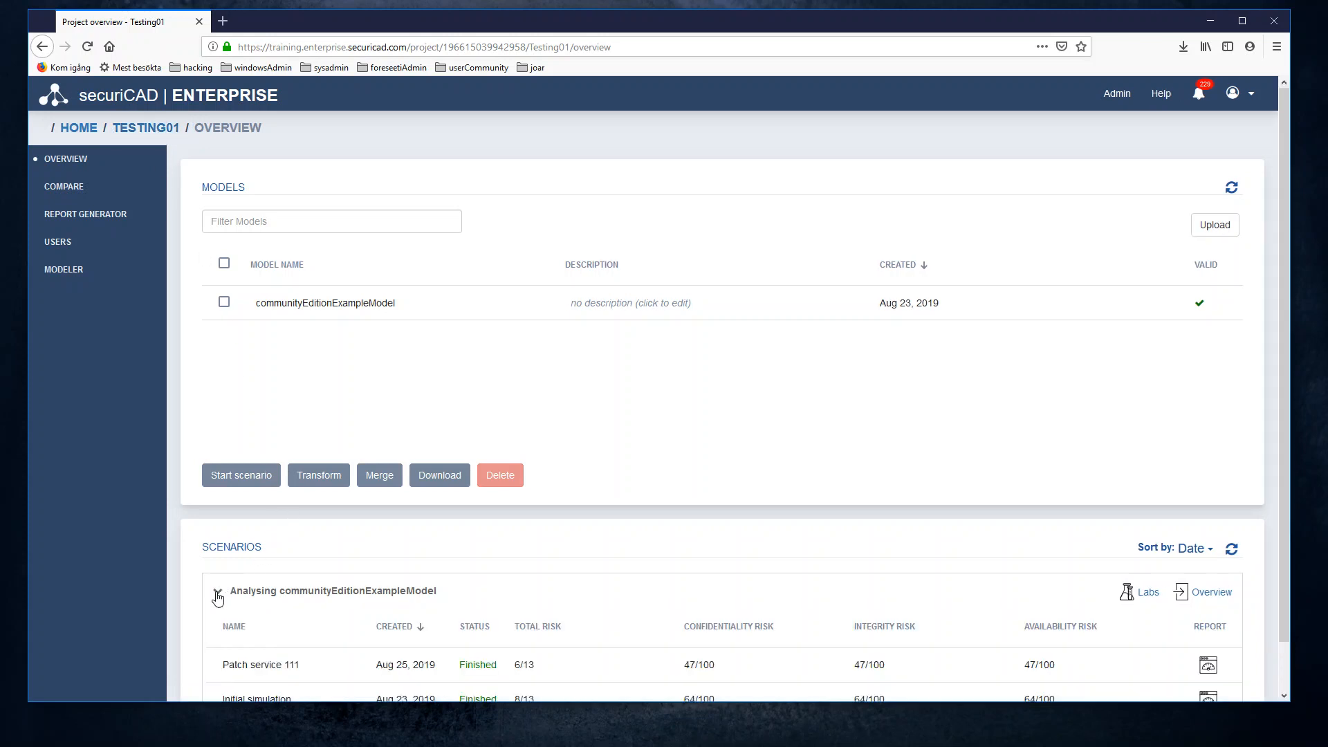
pyautogui.scroll(-1, 217, 592)
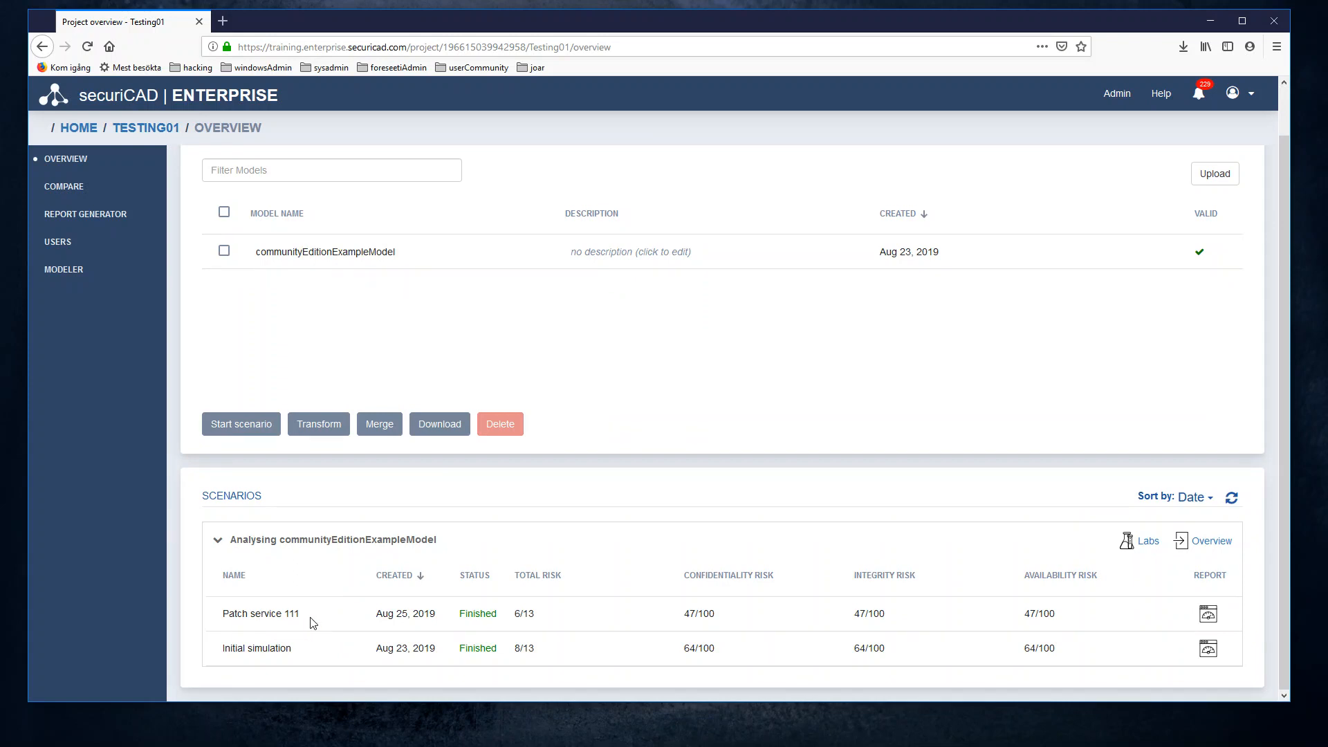
pyautogui.moveTo(311, 623); pyautogui.dragTo(220, 621)
pyautogui.click(323, 614)
pyautogui.click(1208, 615)
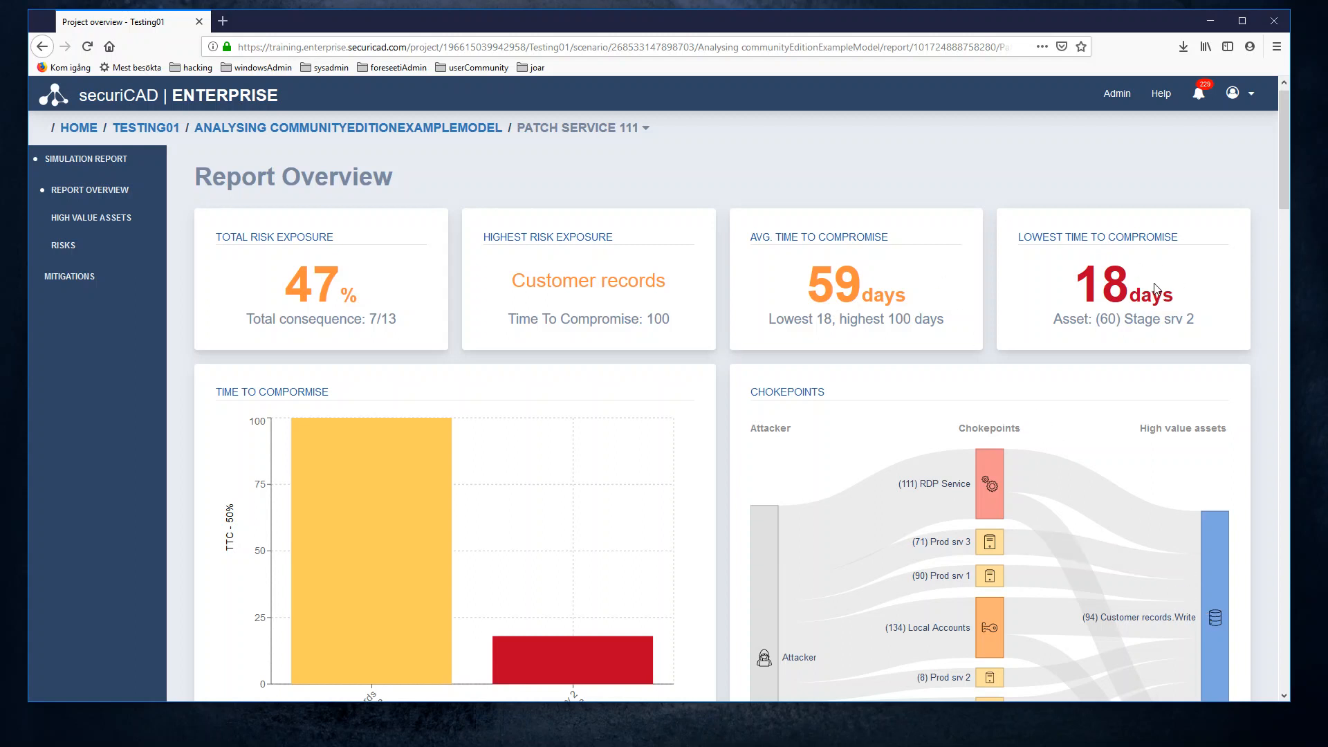
pyautogui.moveTo(1179, 292); pyautogui.dragTo(1079, 279)
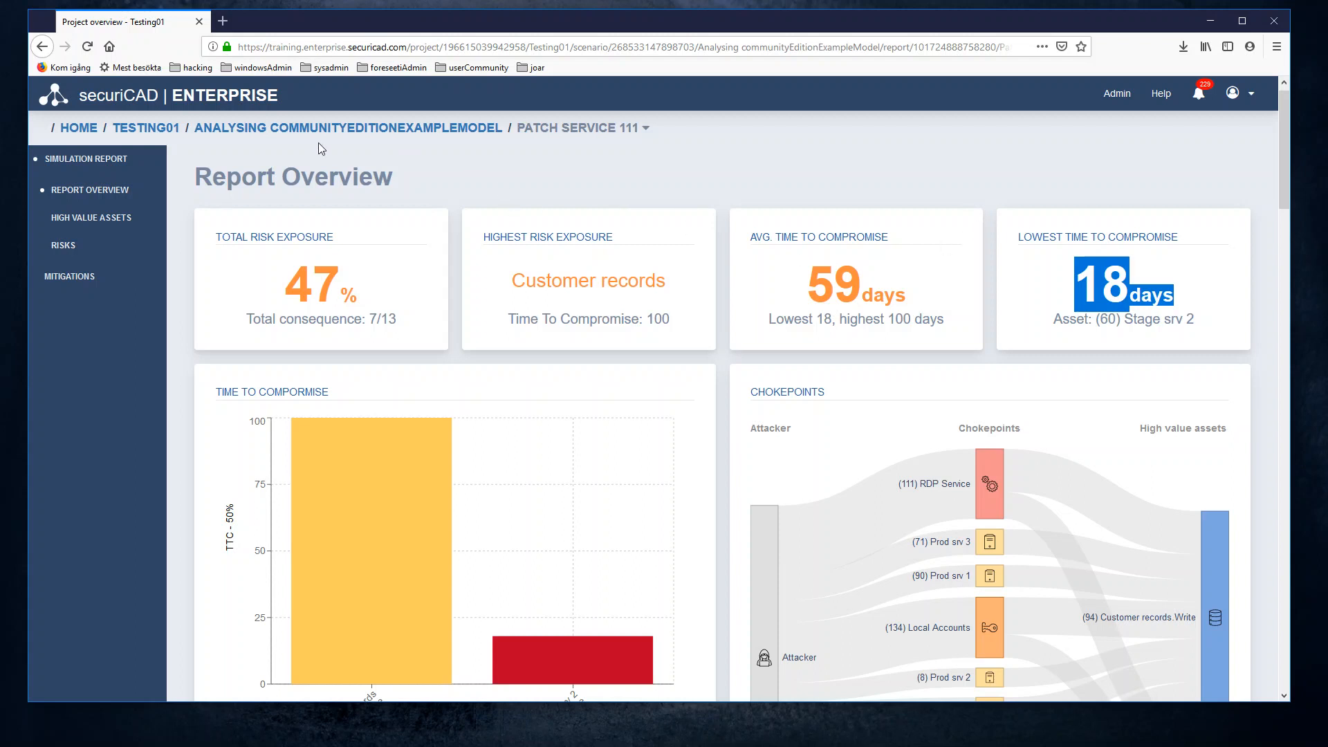
# Generate a comparison of the Initial simulation and Patch service 111 in the Testing01 project.
pyautogui.click(152, 132)
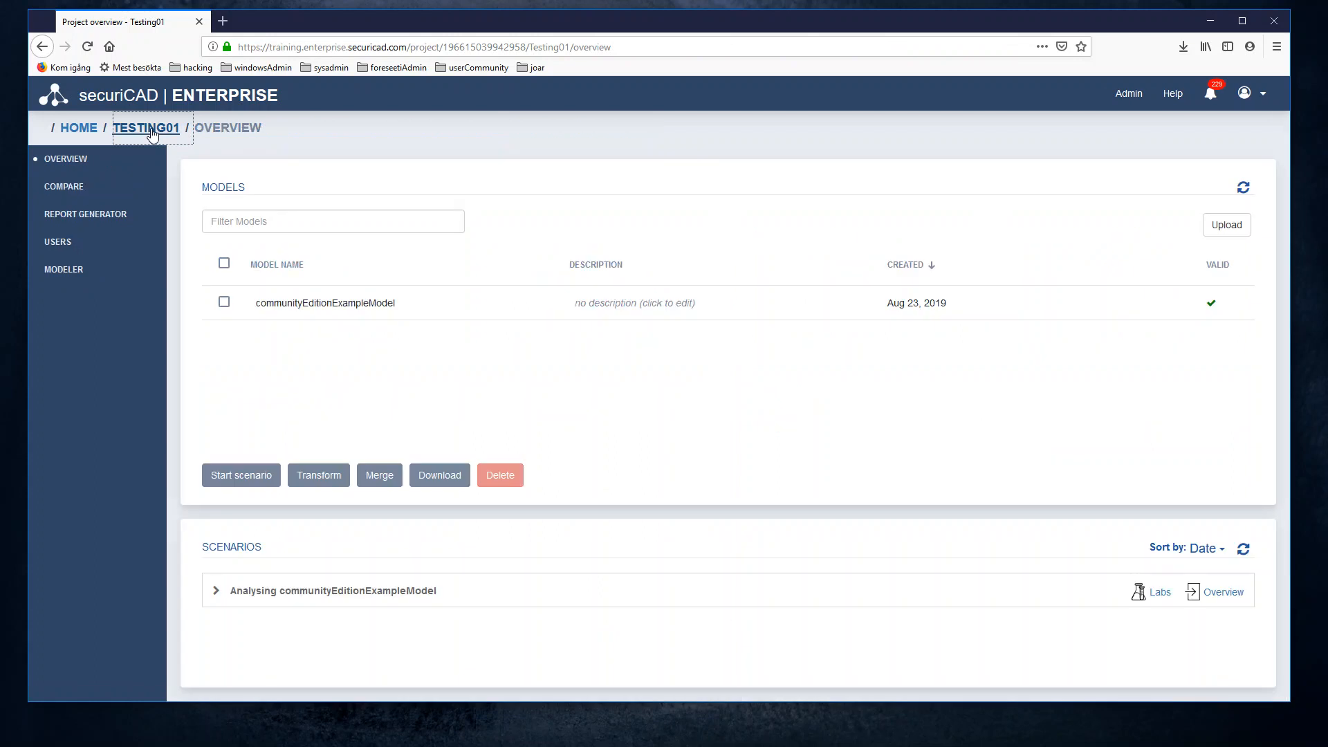
pyautogui.click(66, 189)
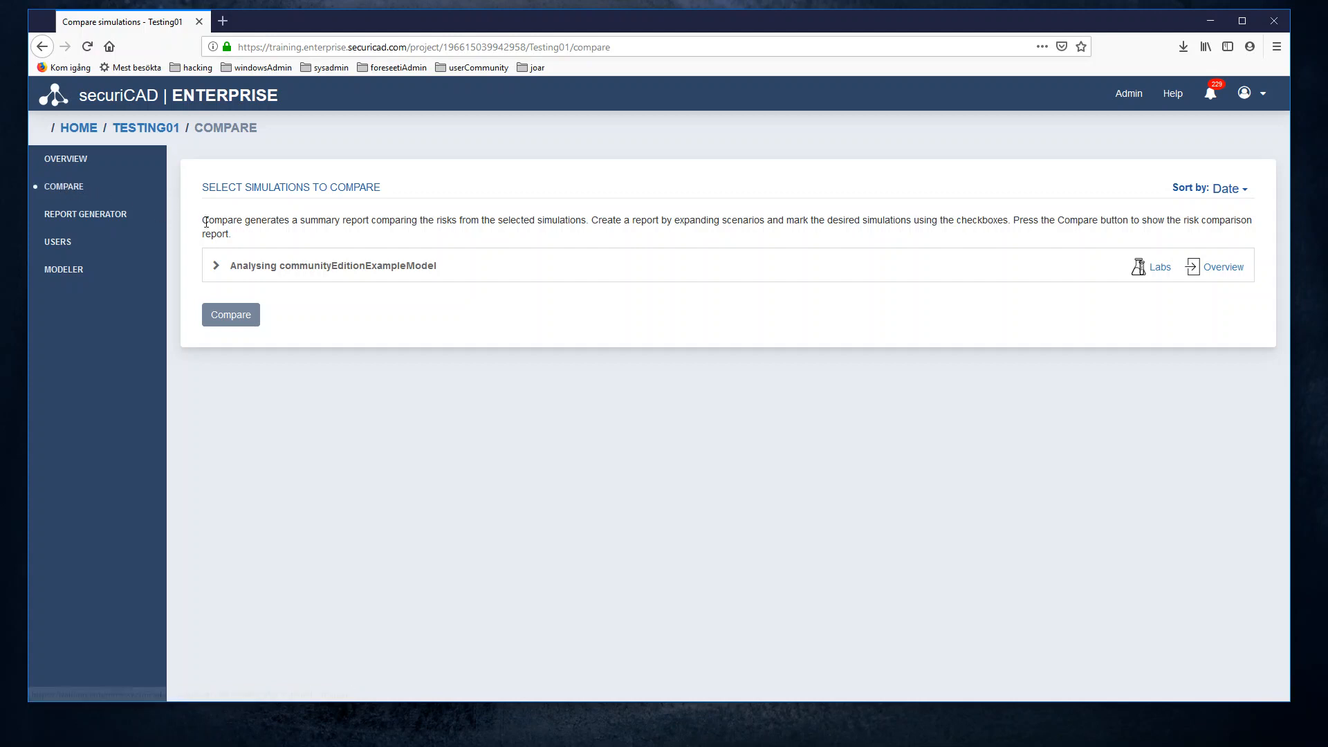
pyautogui.click(213, 270)
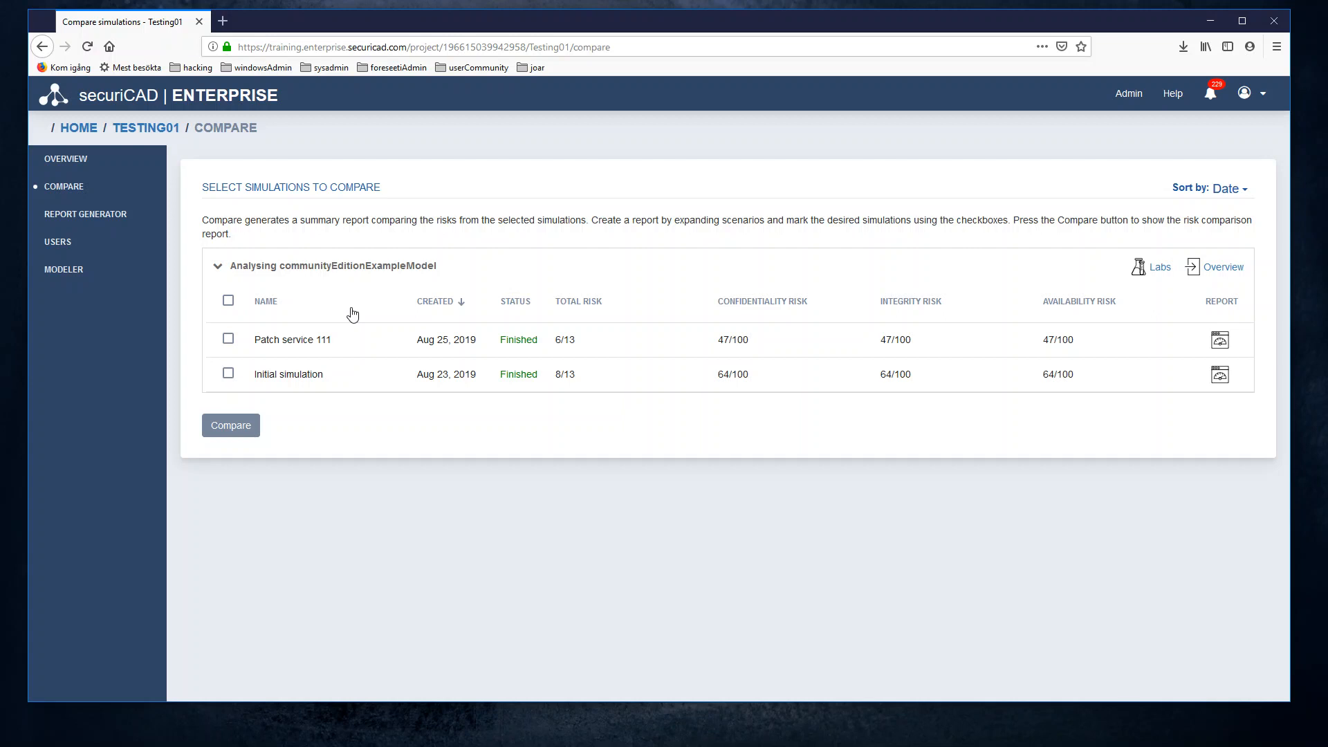
pyautogui.click(229, 305)
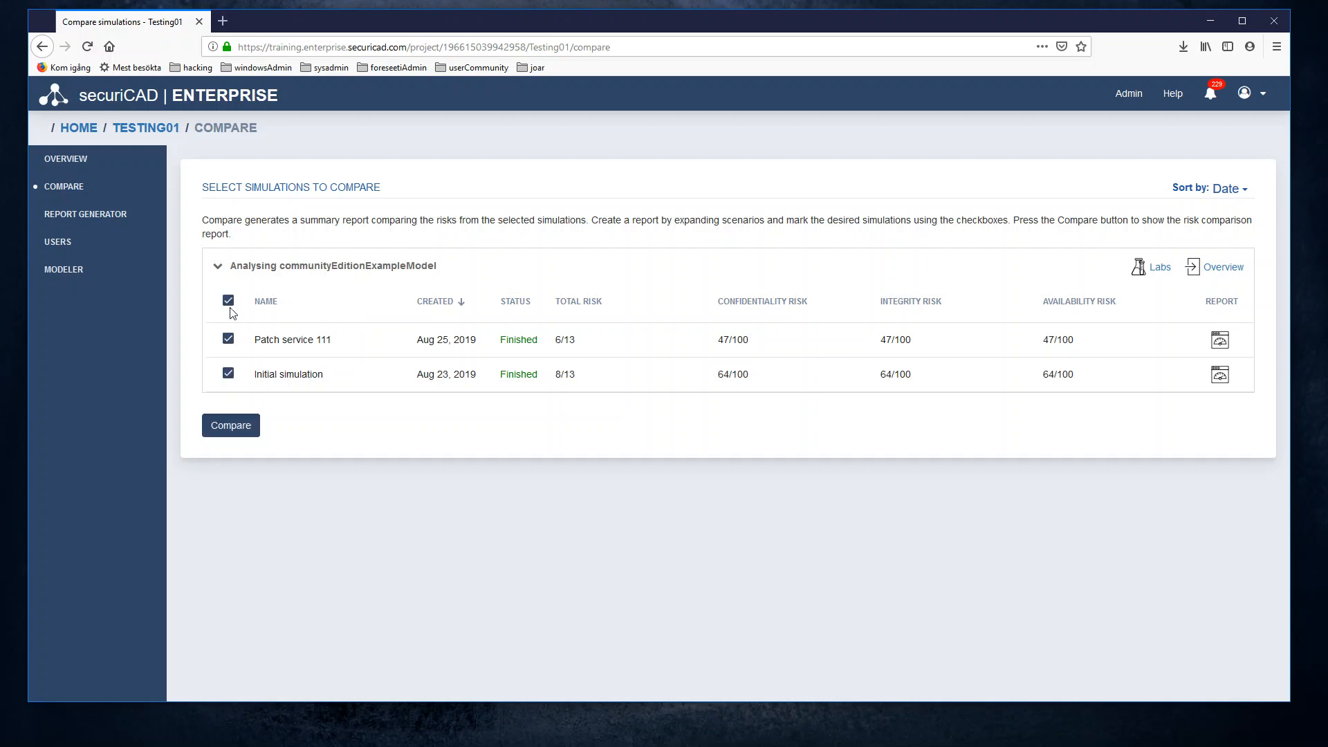
pyautogui.click(247, 434)
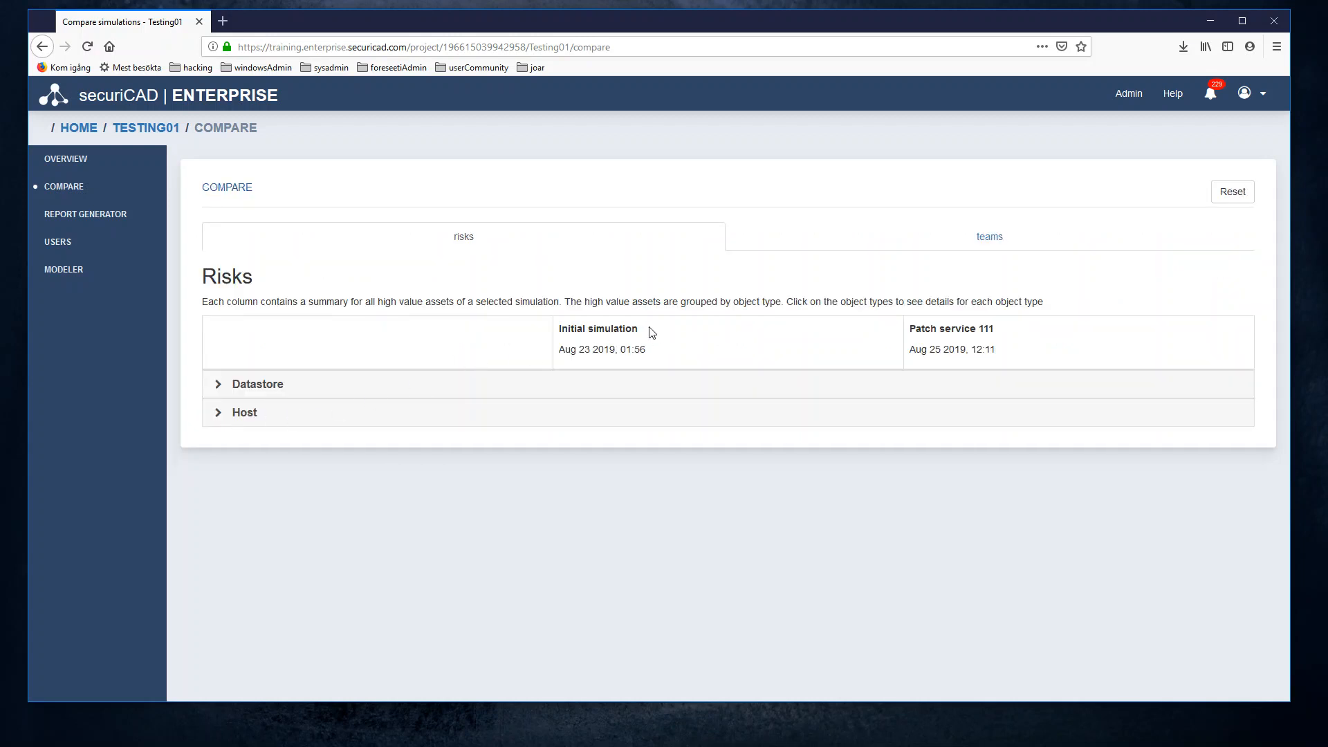
# Expand the Host and Datastore risk details for both simulations in the comparison.
pyautogui.moveTo(649, 331); pyautogui.dragTo(558, 329)
pyautogui.moveTo(1005, 332); pyautogui.dragTo(907, 339)
pyautogui.click(907, 339)
pyautogui.click(218, 415)
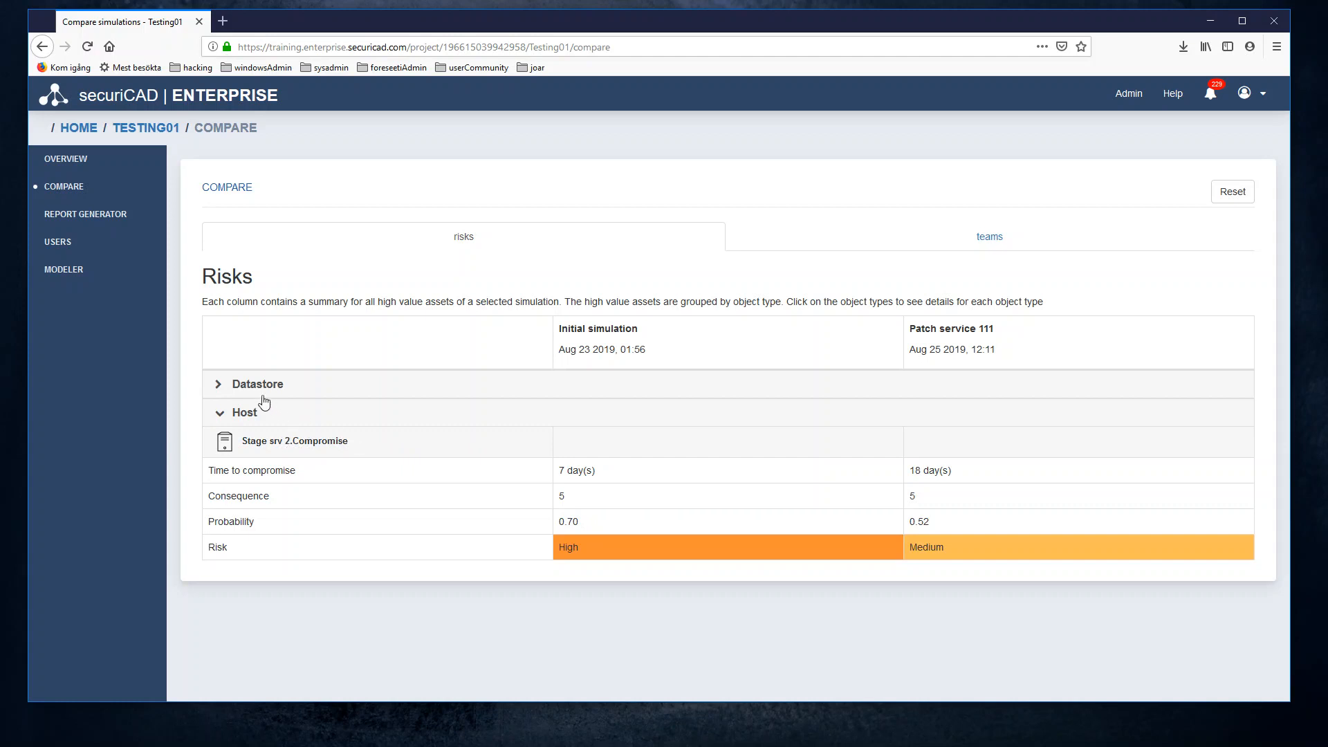
pyautogui.click(219, 388)
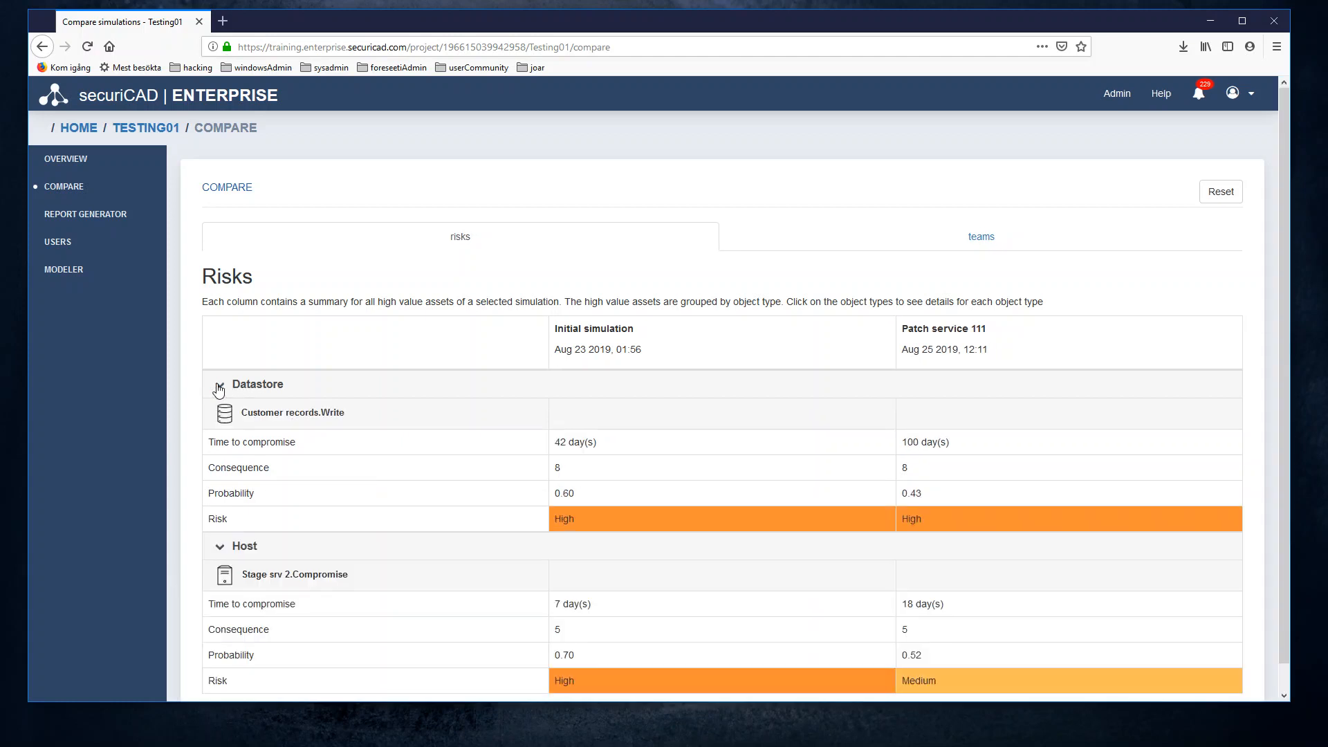
pyautogui.scroll(-1, 393, 476)
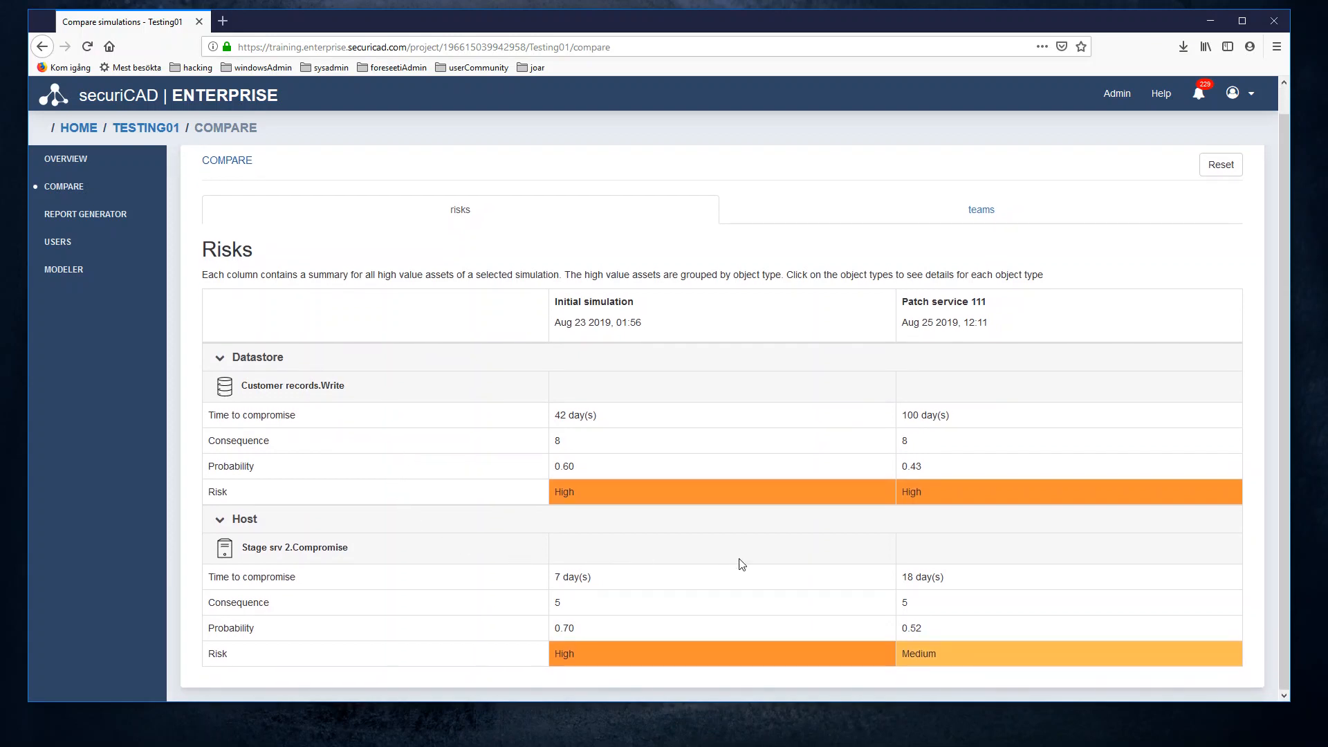
# Compare the time to compromise, probability and risk level of Stage srv 2.Compromise between the initial and patched simulations.
pyautogui.moveTo(995, 308); pyautogui.dragTo(903, 308)
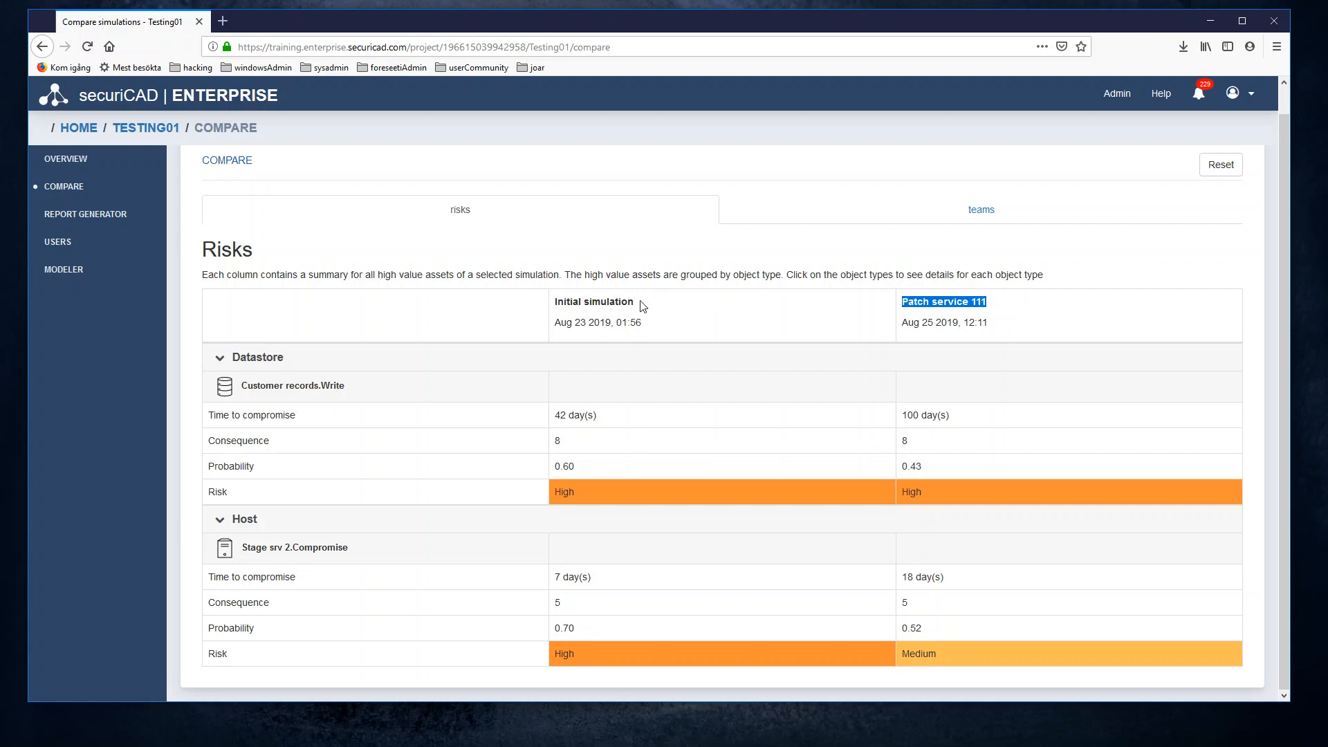
pyautogui.moveTo(645, 304); pyautogui.dragTo(552, 310)
pyautogui.click(692, 319)
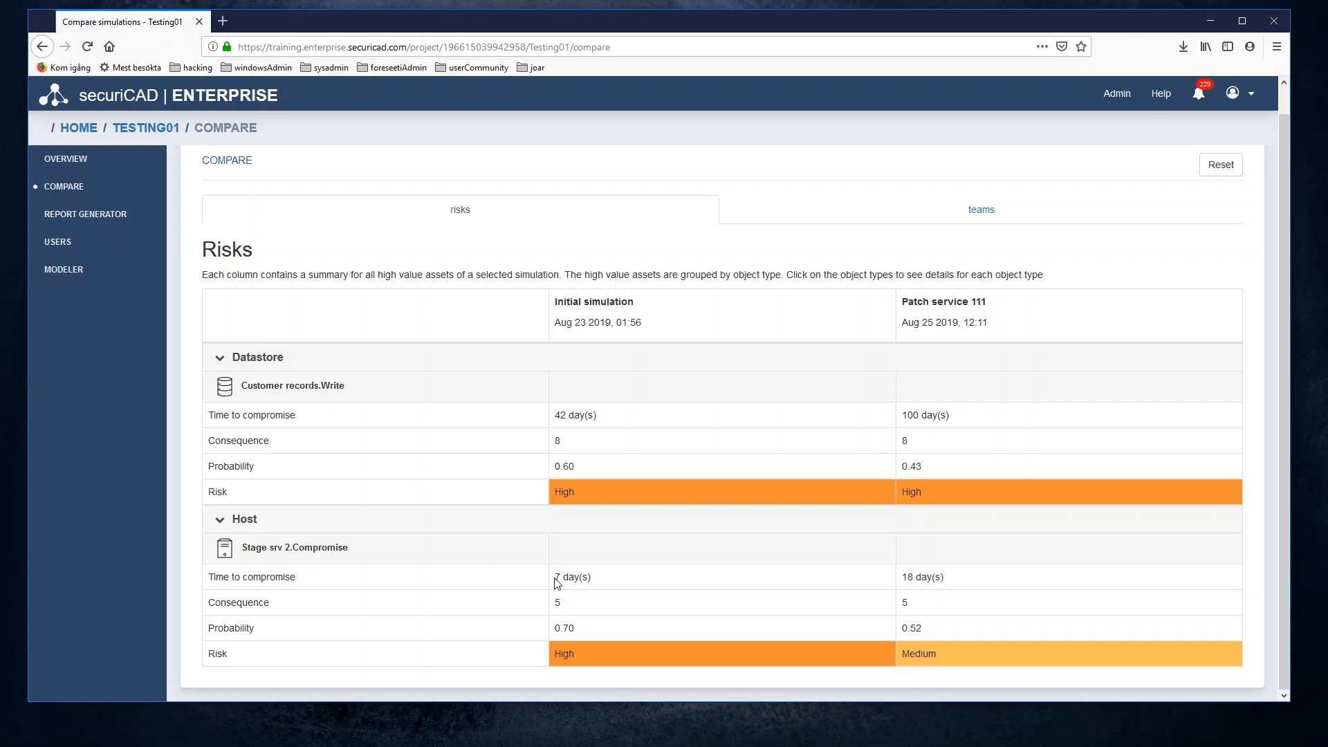
pyautogui.moveTo(557, 579); pyautogui.dragTo(571, 579)
pyautogui.moveTo(902, 579); pyautogui.dragTo(934, 578)
pyautogui.moveTo(581, 630); pyautogui.dragTo(533, 635)
pyautogui.moveTo(949, 630); pyautogui.dragTo(895, 632)
pyautogui.moveTo(600, 653); pyautogui.dragTo(558, 653)
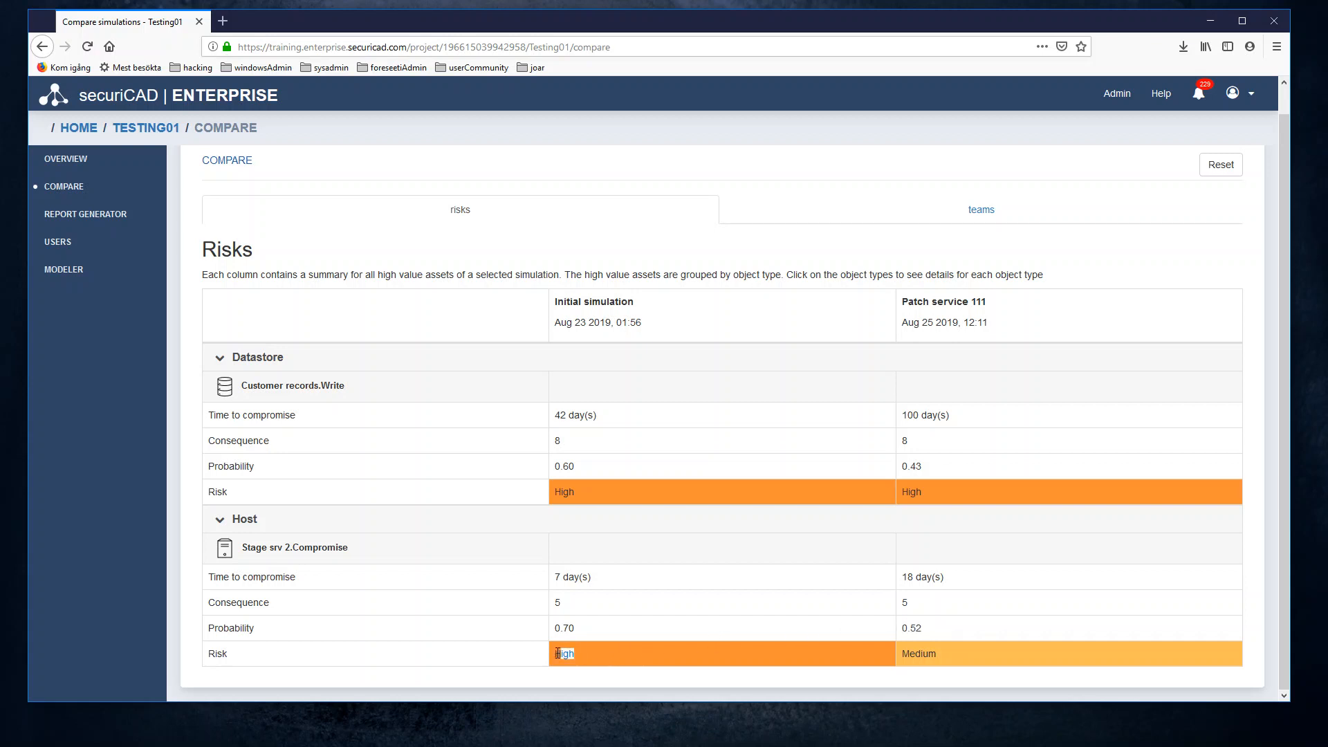
pyautogui.click(943, 654)
pyautogui.click(1022, 305)
pyautogui.moveTo(1022, 304); pyautogui.dragTo(903, 305)
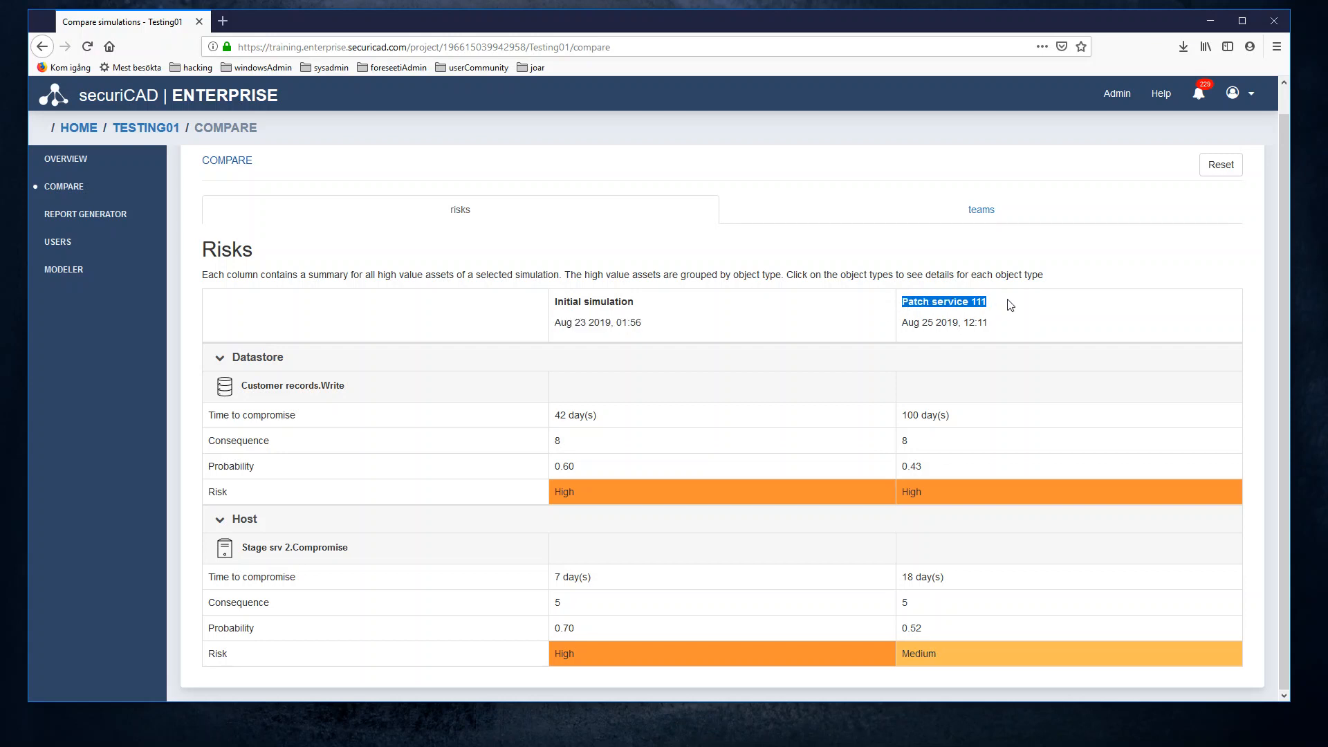